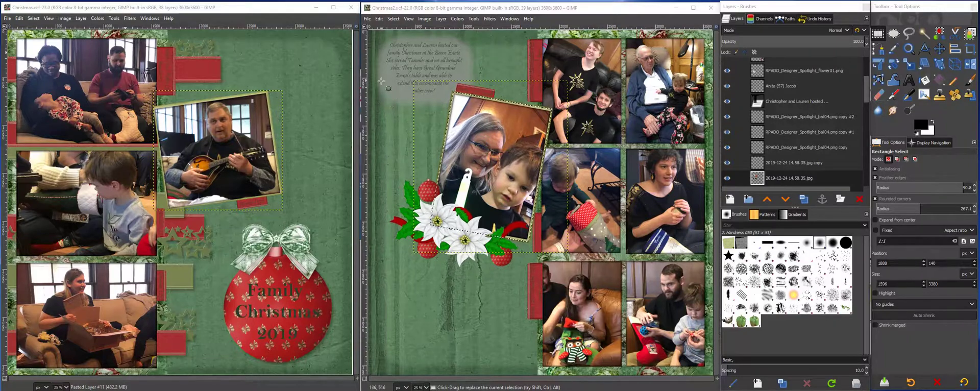
- Start a new 3600 × 3600 pixel image and set its X and Y resolution to 300 pixels/in
left_click(368, 19)
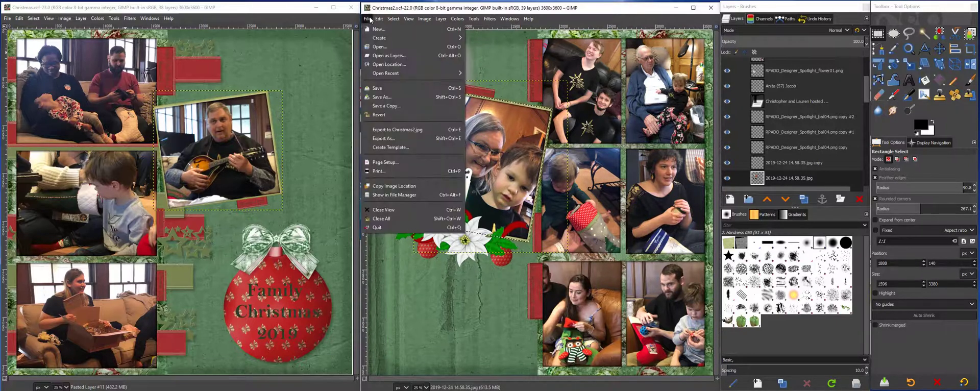
left_click(376, 29)
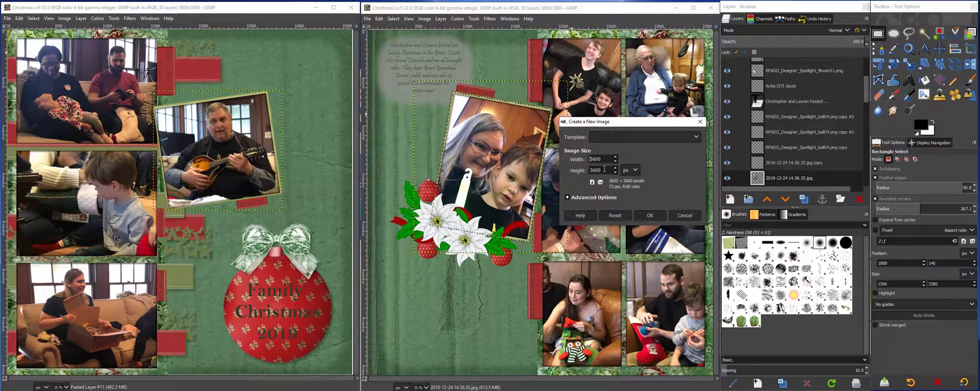
left_click(588, 198)
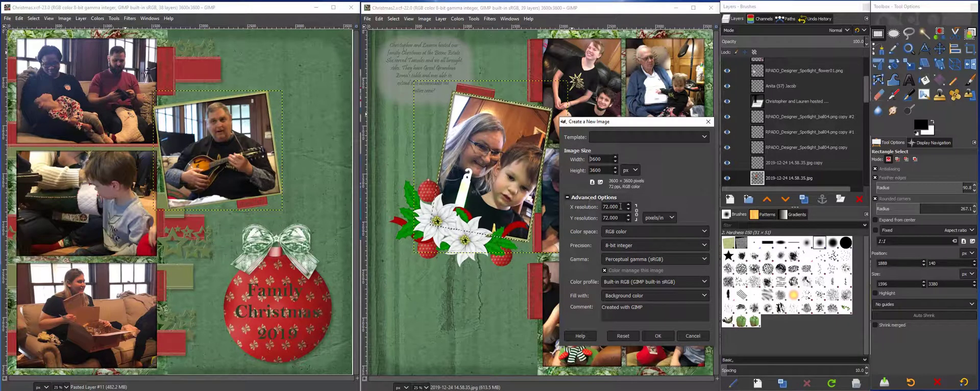
left_click_drag(620, 206, 599, 206)
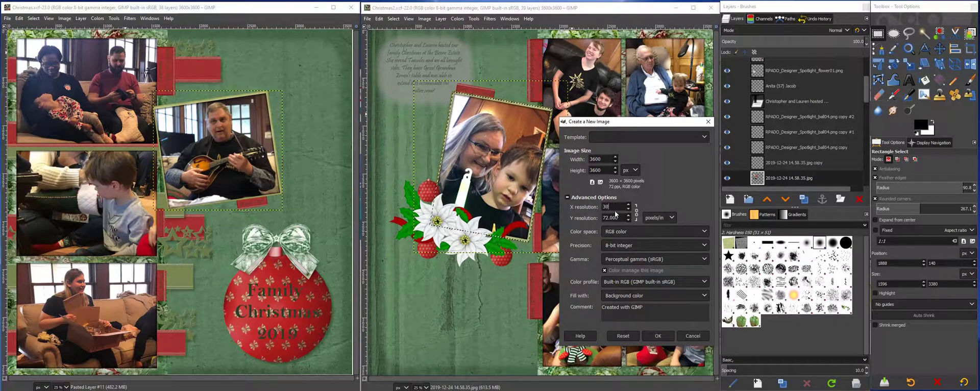
key("Tab")
left_click(615, 196)
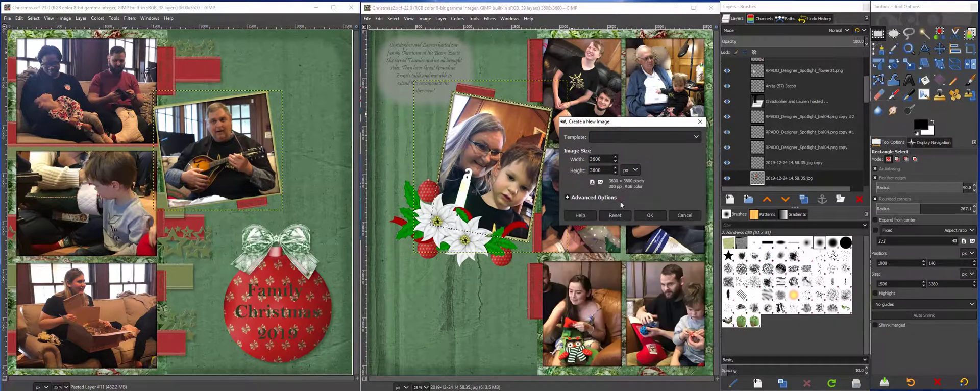
- Switch the image size unit to inches and create the 12 × 12 in RGB image filled with the background color
left_click(605, 198)
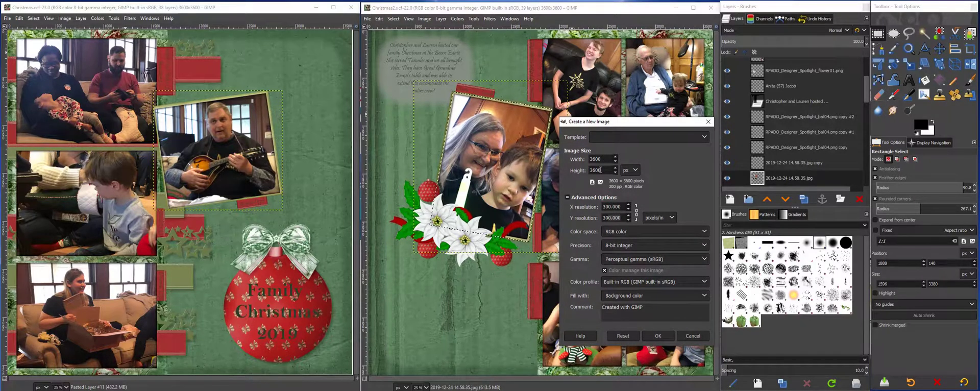
left_click(635, 171)
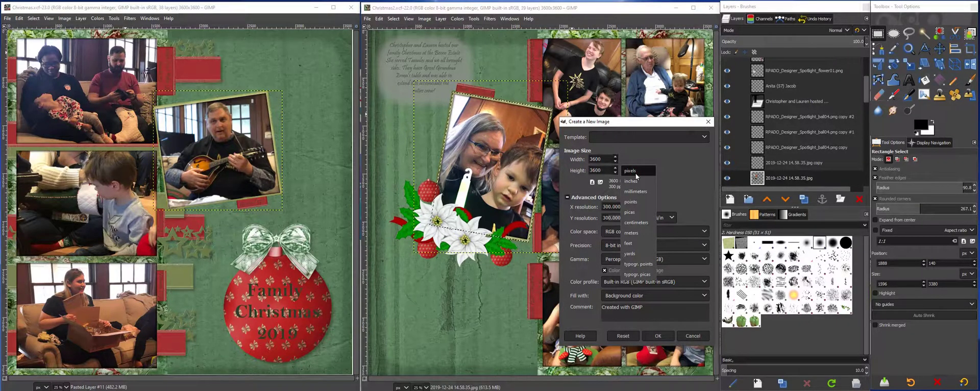
left_click(633, 181)
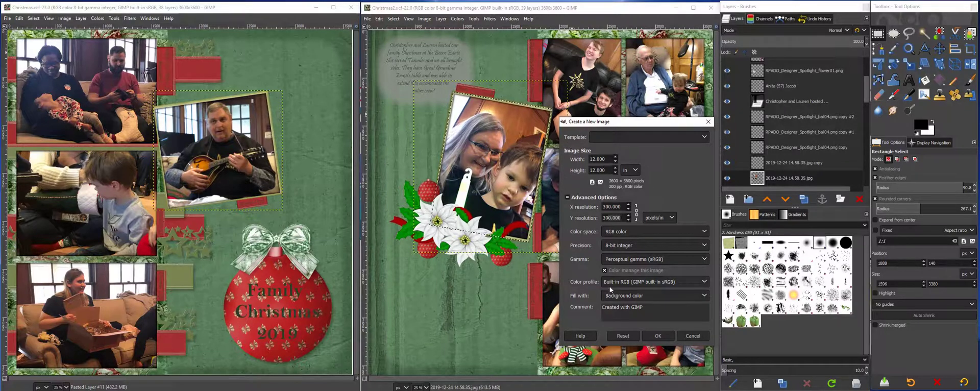
left_click(658, 335)
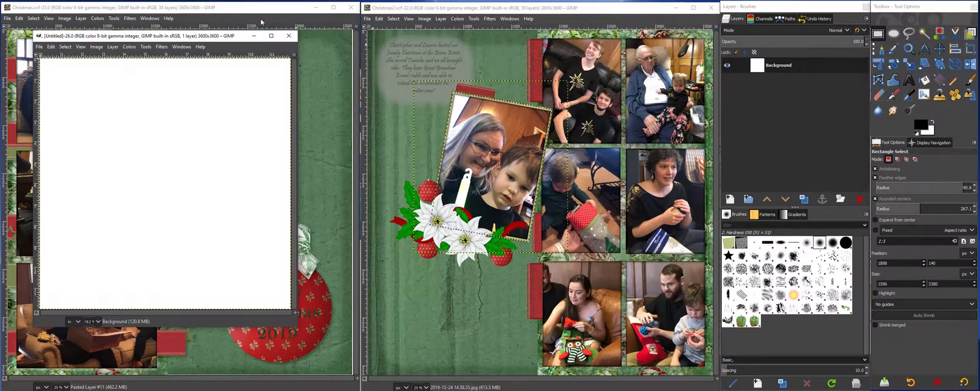
- Move the blank image's window so that it overlaps both Christmas page windows
left_click_drag(195, 38, 419, 29)
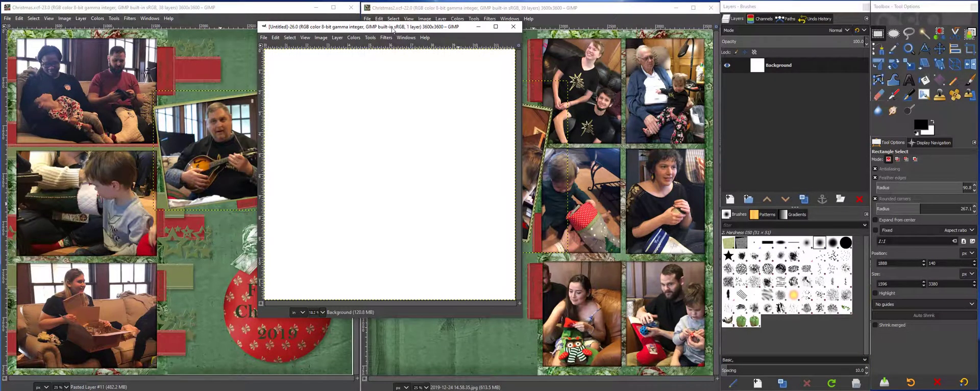
left_click_drag(395, 27, 514, 35)
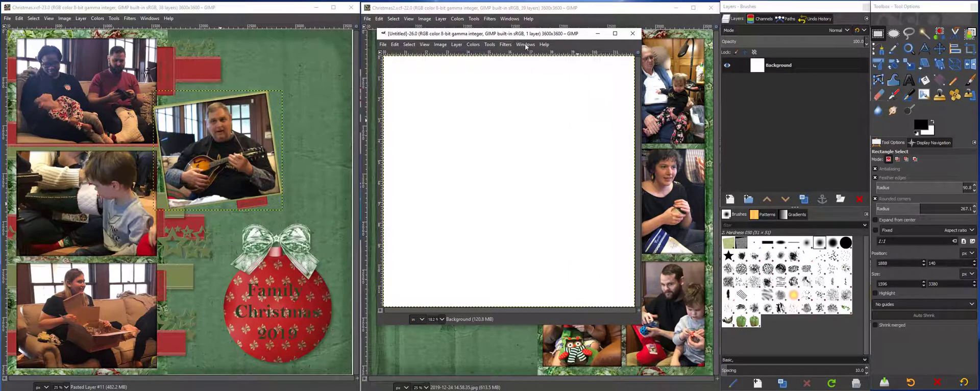
left_click(525, 45)
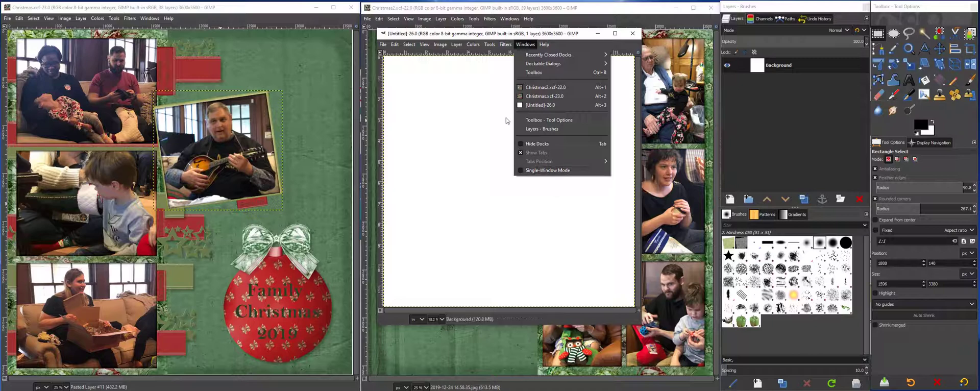
left_click(496, 32)
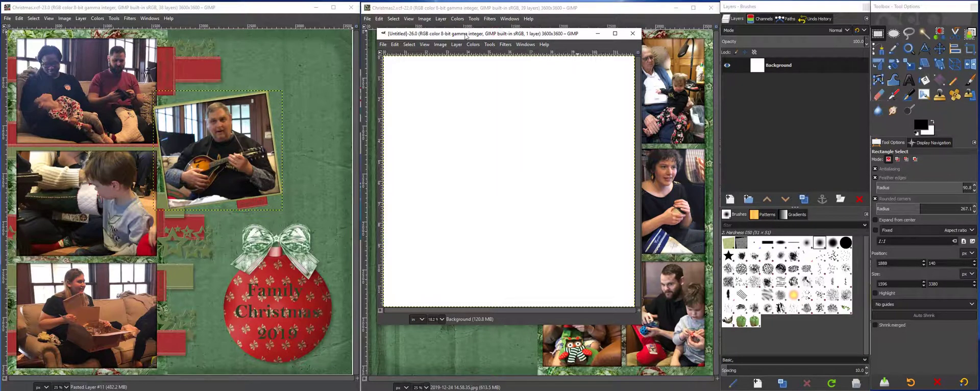
left_click_drag(496, 33, 315, 28)
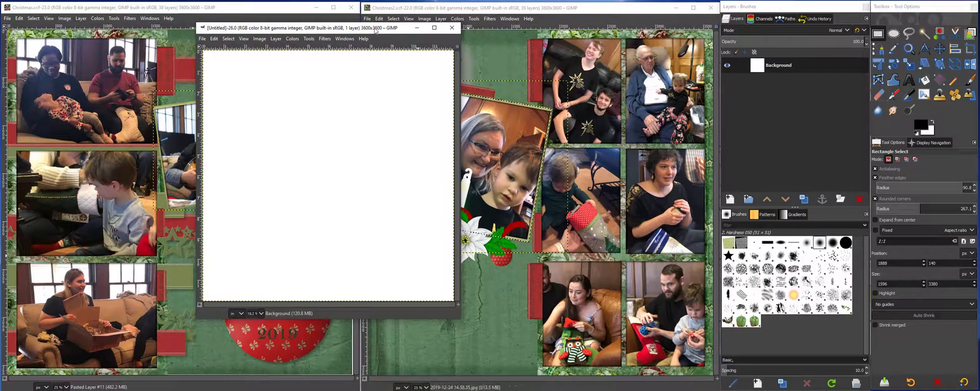
left_click_drag(375, 30, 433, 9)
- Set the blank image's zoom to 25% and shrink-wrap its window around the whole canvas
left_click(319, 293)
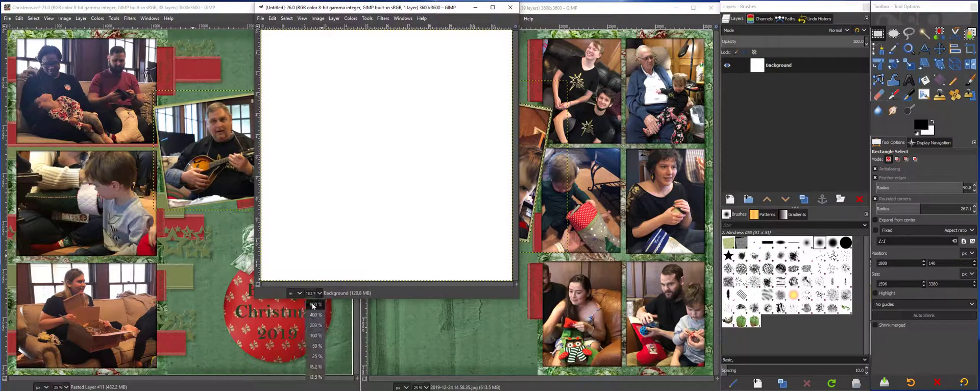
left_click(317, 360)
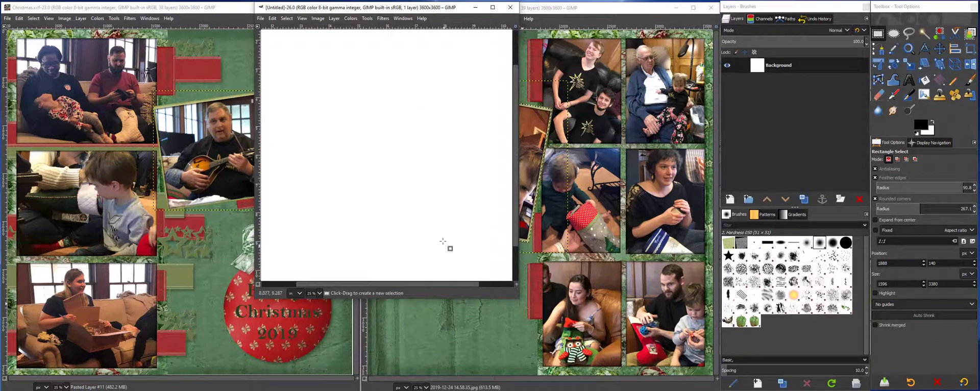
mouse_move(478, 283)
left_mouse_down()
mouse_move(501, 286)
mouse_move(464, 290)
mouse_move(479, 290)
left_mouse_up()
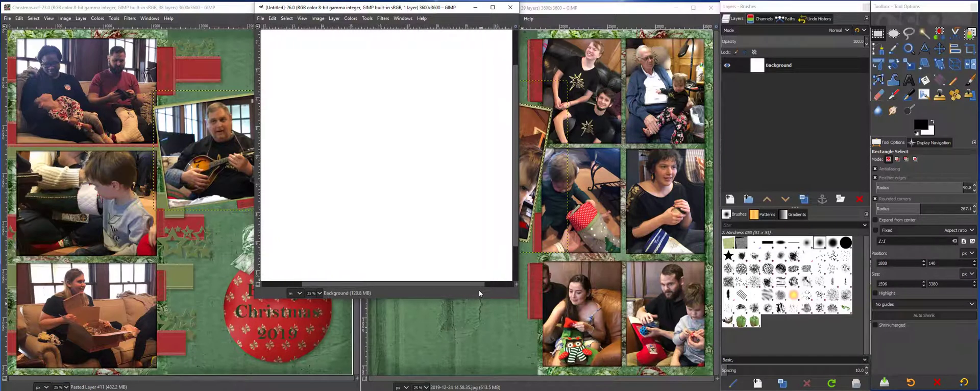
left_click(938, 144)
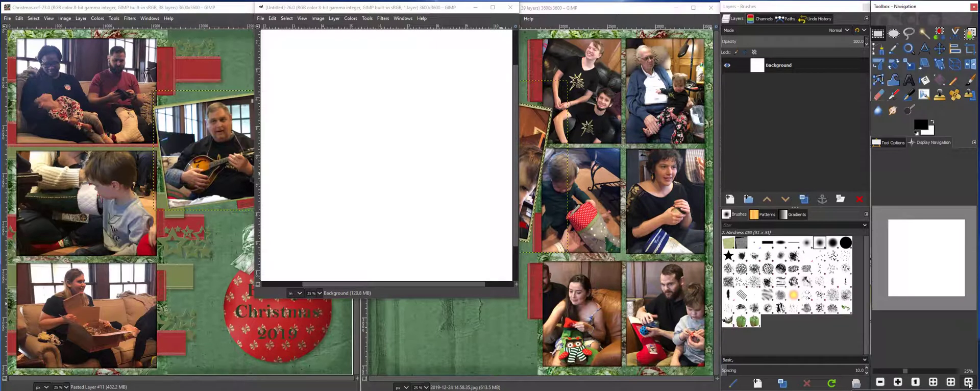
left_click(968, 383)
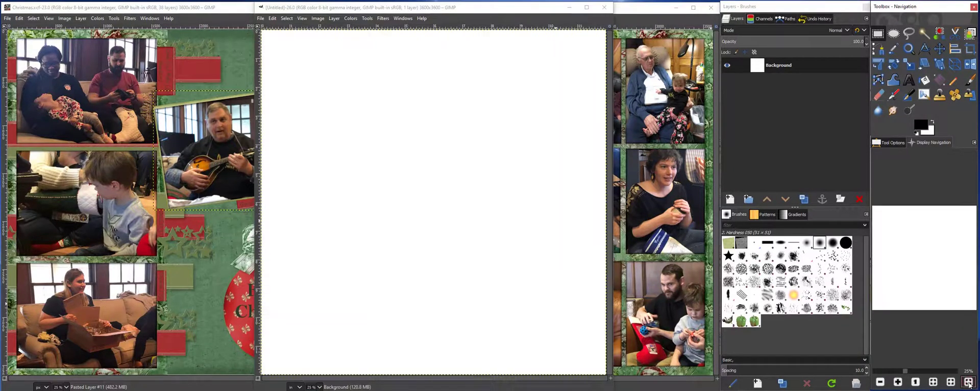
- Move the blank image's window aside to uncover the two Christmas scrapbook pages
left_click(601, 380)
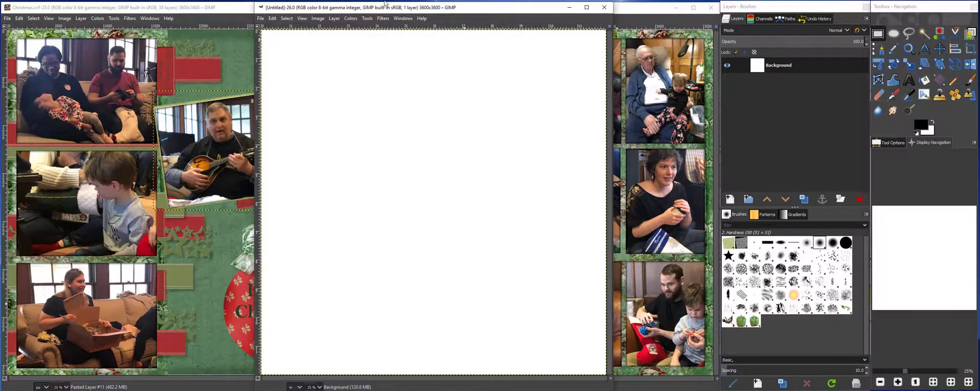
left_click_drag(390, 10, 654, 158)
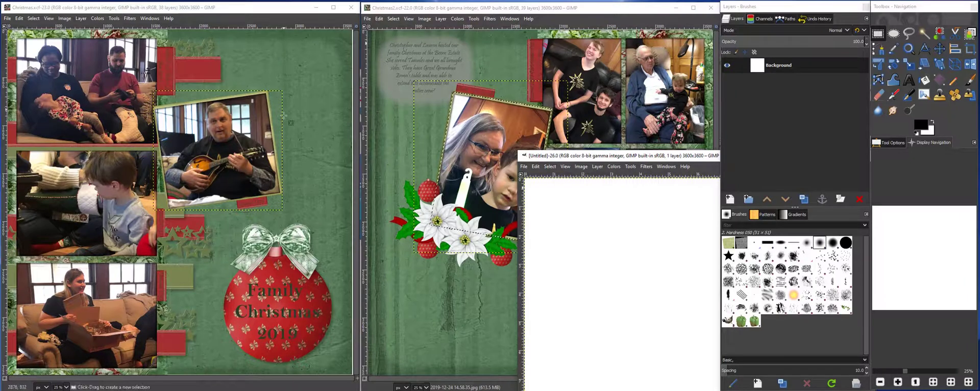
left_click(477, 95)
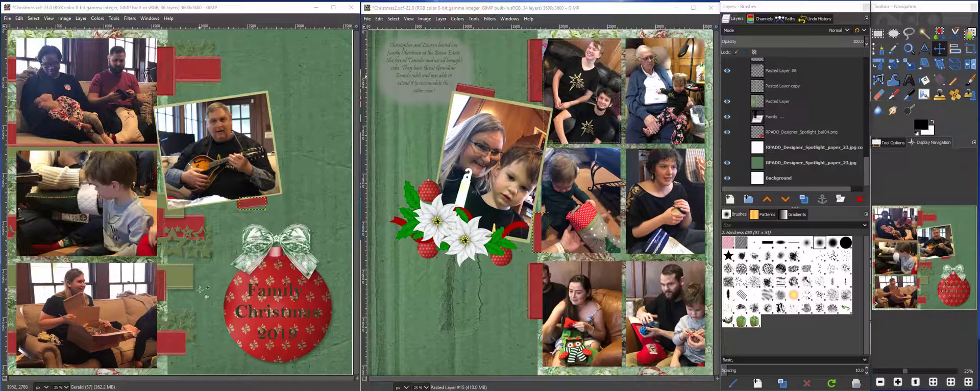
- Select the layer of the plain red ribbon tag beside the lowest photo on the Christmas.xcf page
left_click(66, 387)
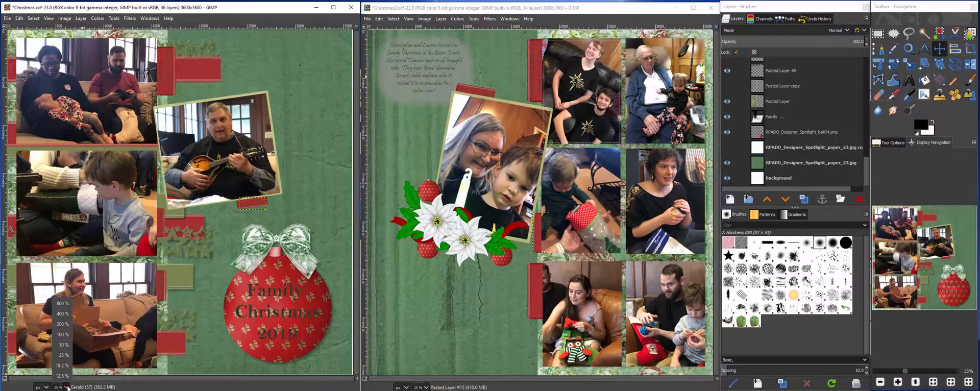
left_click(64, 349)
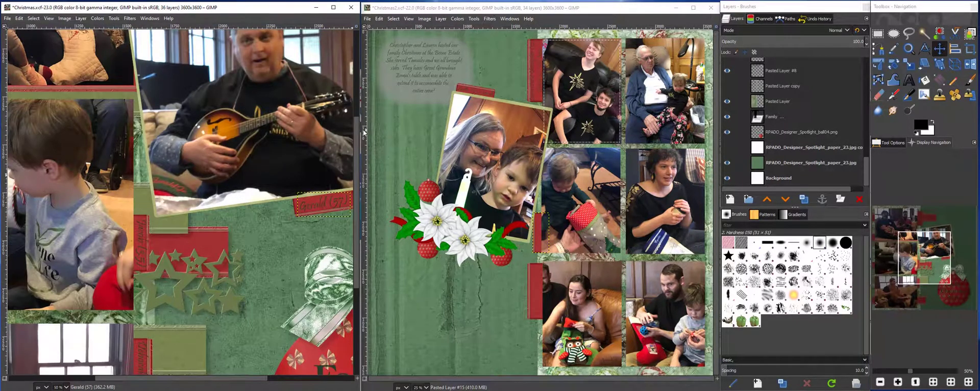
left_click_drag(356, 135, 357, 181)
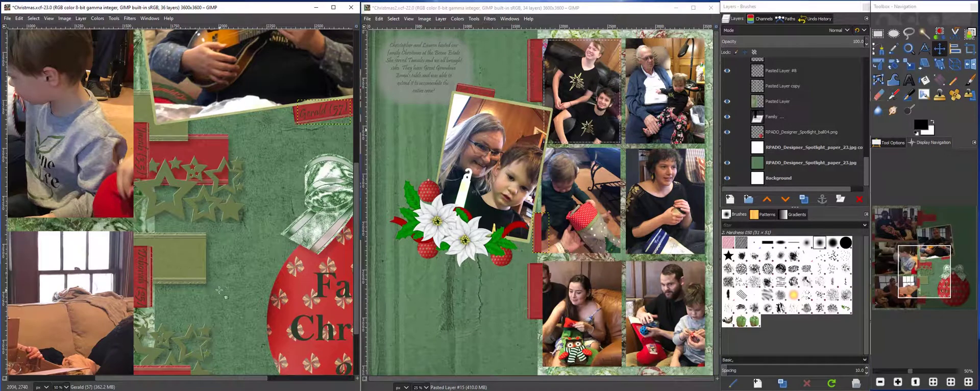
scroll(225, 289, "down", 4)
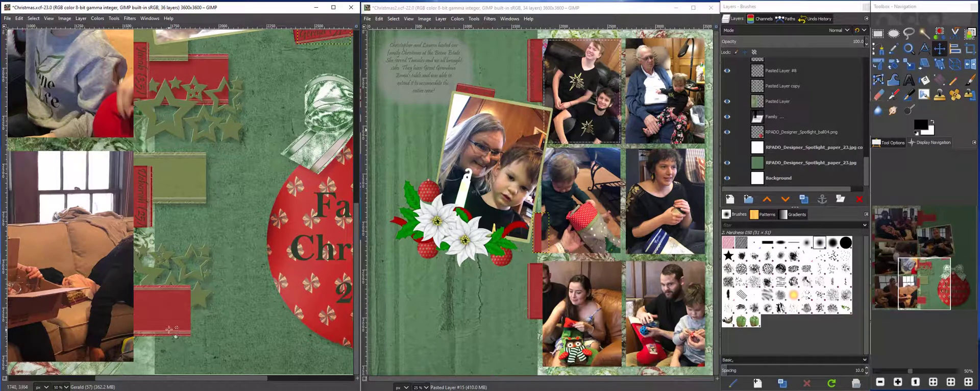
left_click(162, 314)
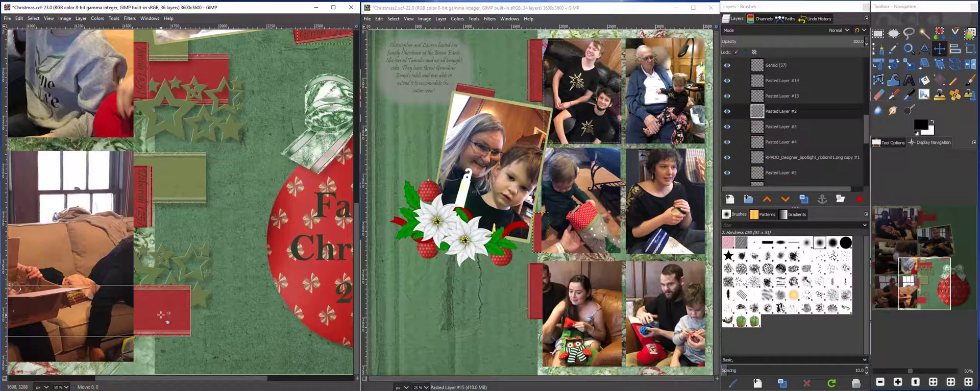
left_click(804, 109)
left_click(804, 109)
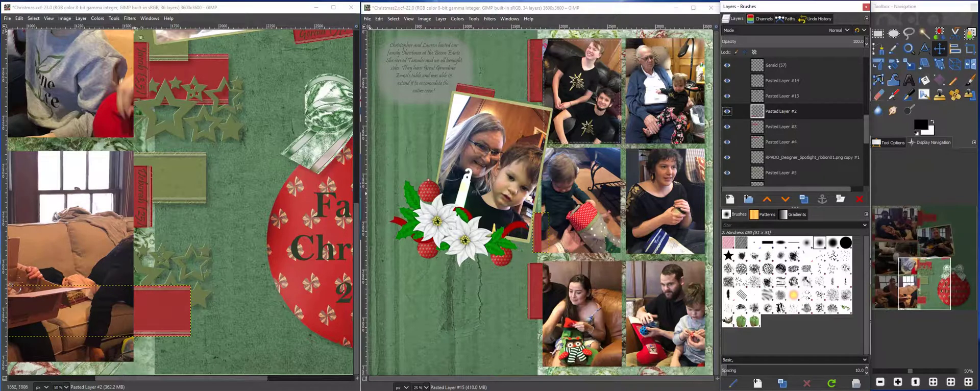
- Add a black drop shadow to the red ribbon tag with X and Y offsets of 20, blur radius 10 and opacity 0.5
left_click(130, 18)
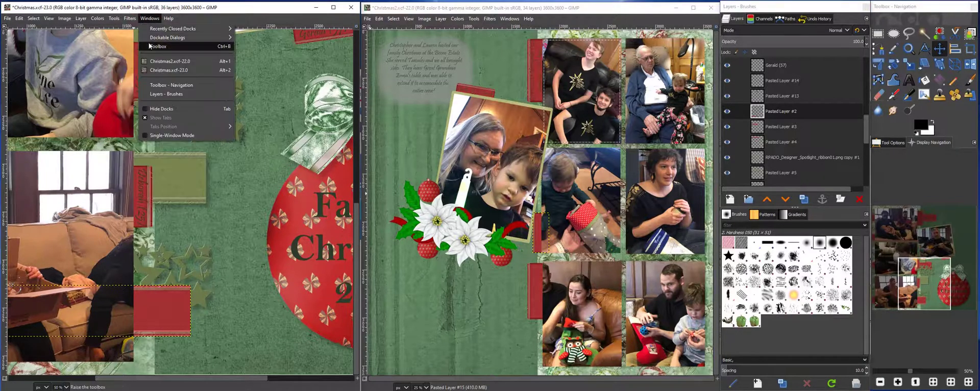
mouse_move(139, 98)
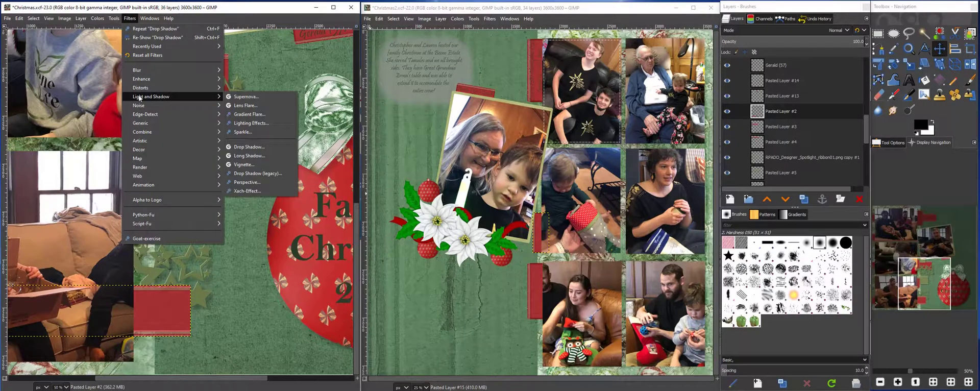
left_click(253, 147)
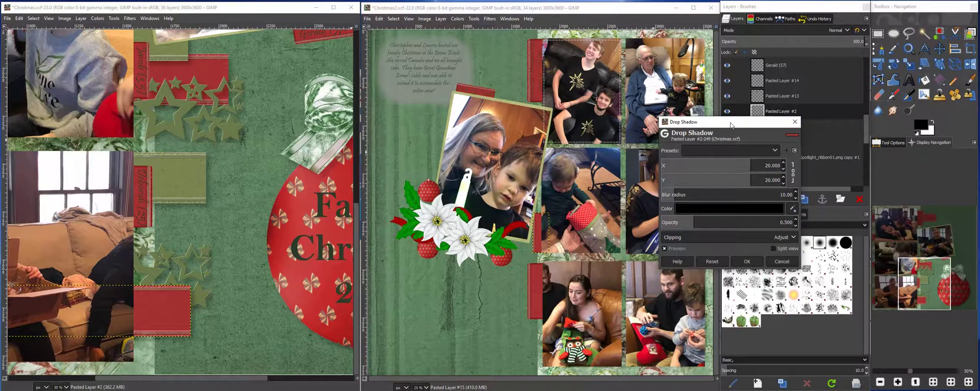
left_click_drag(735, 124, 484, 128)
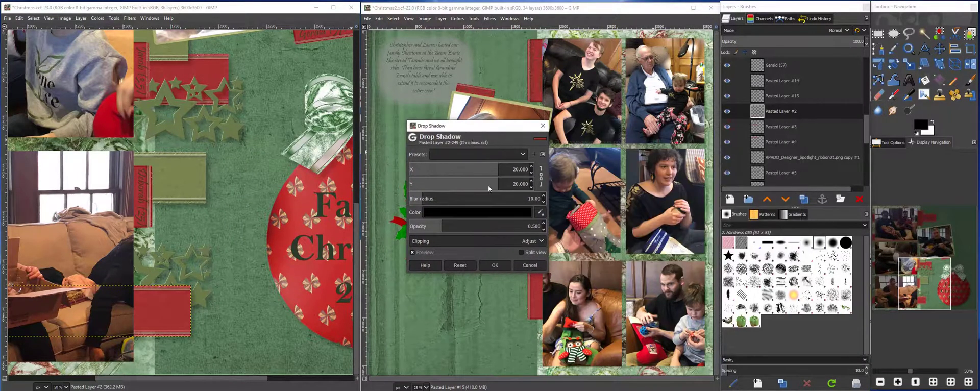
left_click(495, 265)
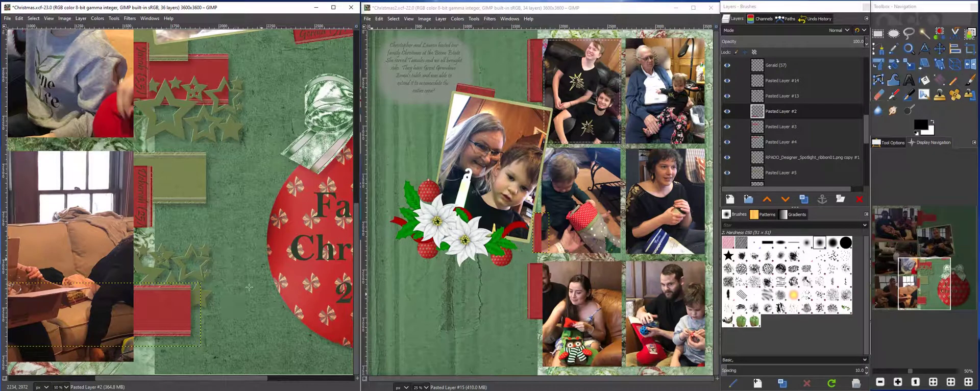
scroll(341, 198, "up", 8)
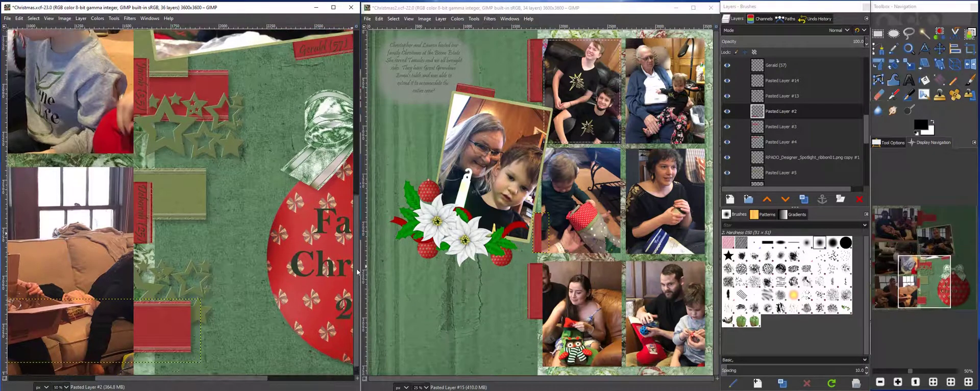
scroll(341, 198, "up", 8)
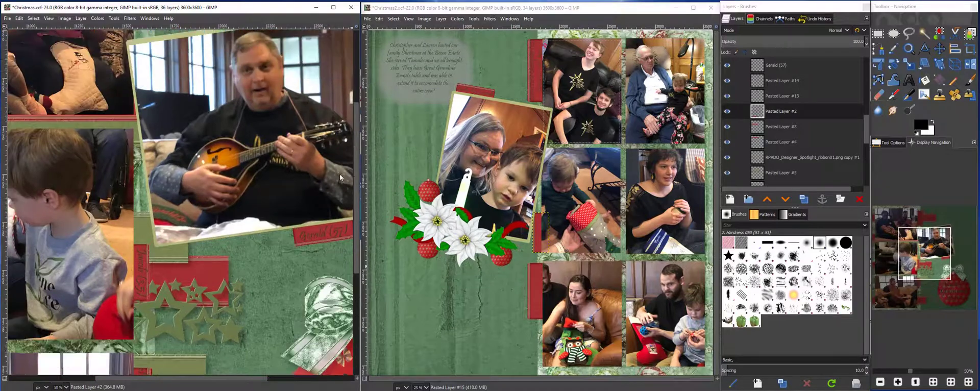
scroll(352, 112, "up", 1)
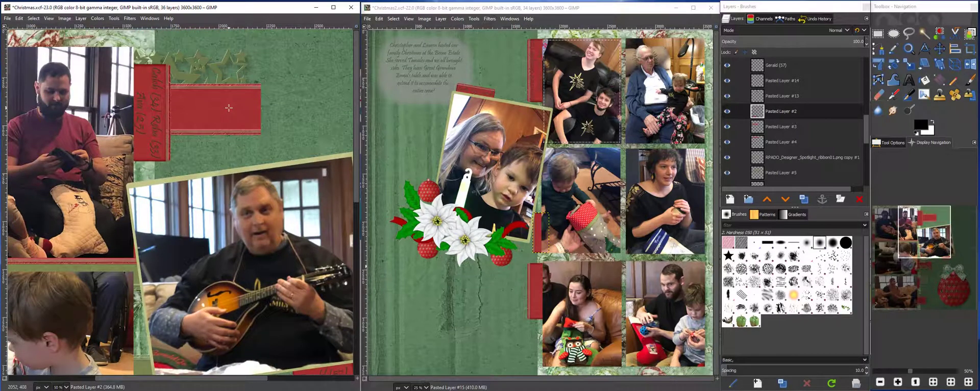
key("ctrl+shift+f")
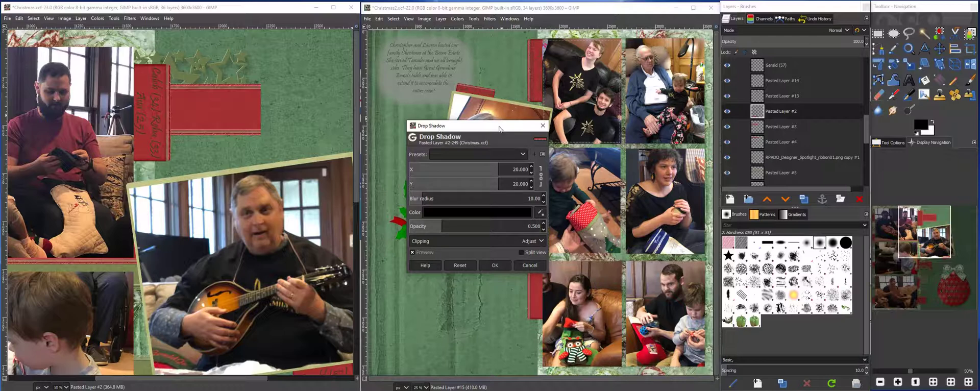
left_click(529, 265)
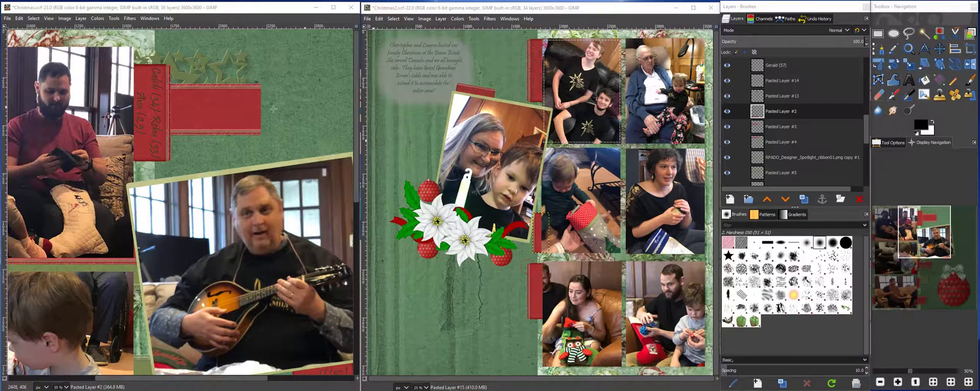
- Add a black drop shadow to the plain red ribbon tag near the page top with X and Y offsets 20, blur radius 10, opacity 0.5
left_click(807, 128)
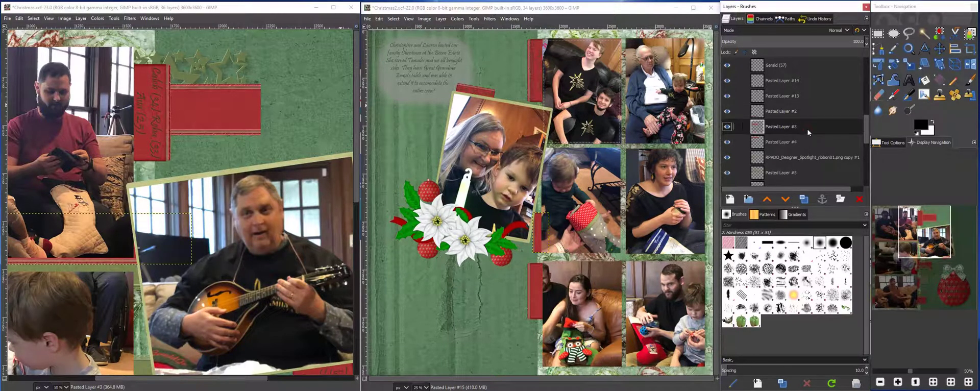
left_click(807, 143)
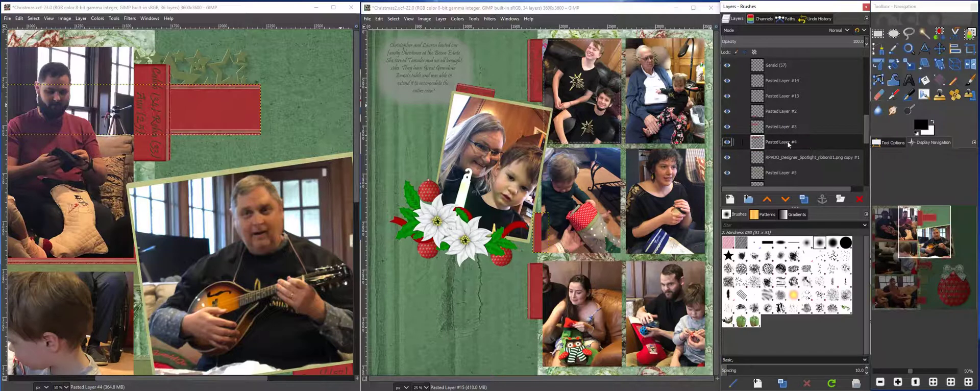
left_click(130, 19)
mouse_move(149, 97)
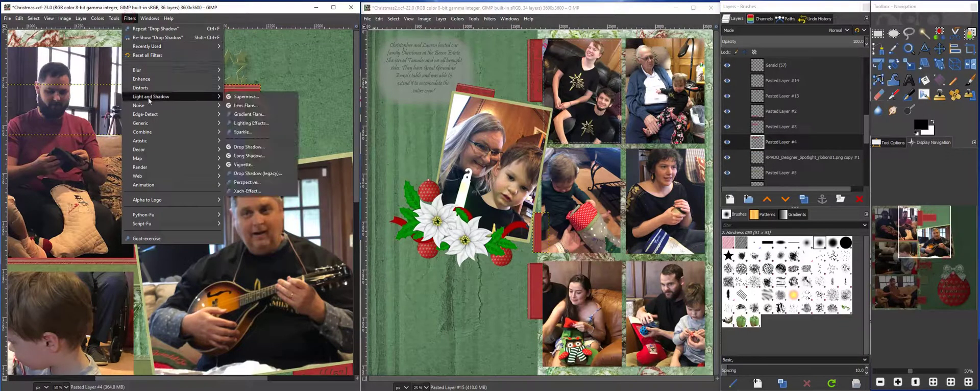
left_click(266, 148)
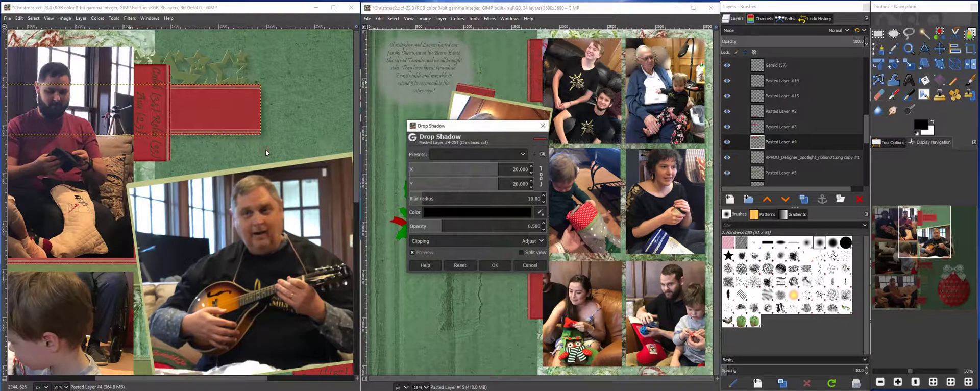
left_click(503, 268)
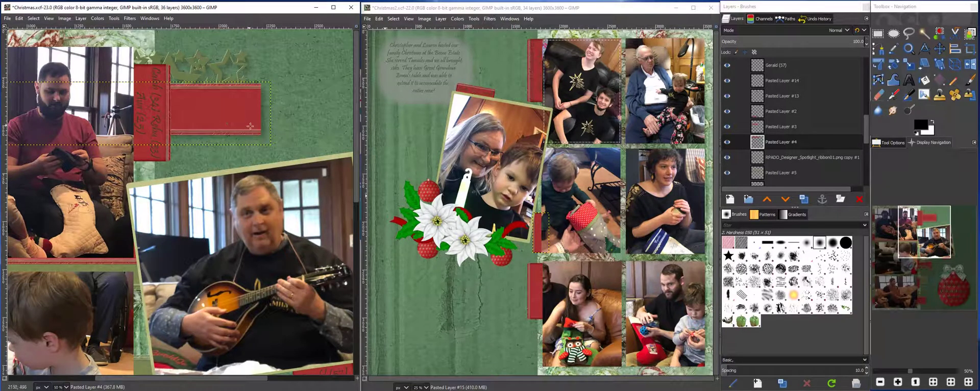
- View the page at 25% and compare it with and without the existing white-centred paper copy that darkens the page edges
left_click(67, 388)
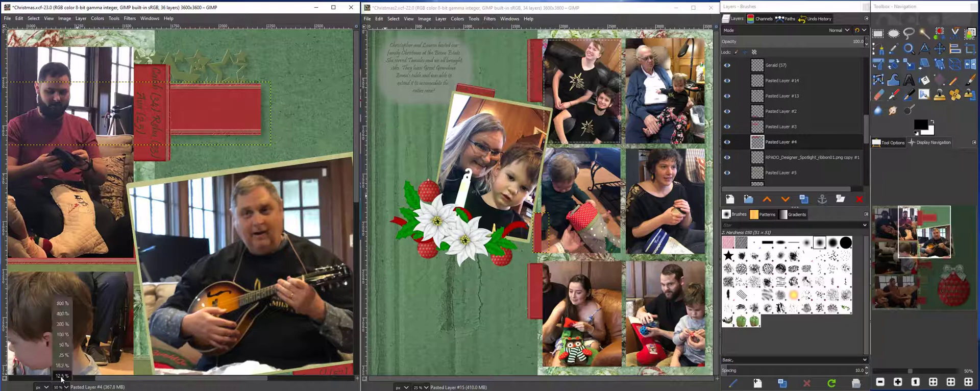
left_click(61, 360)
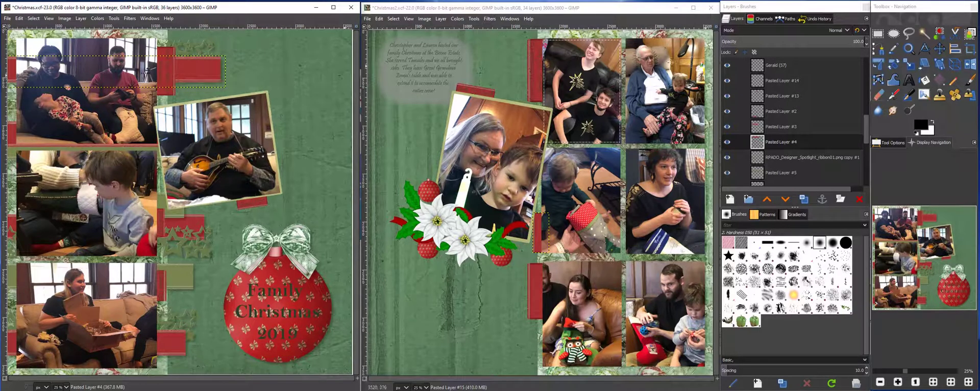
left_click_drag(868, 118, 859, 168)
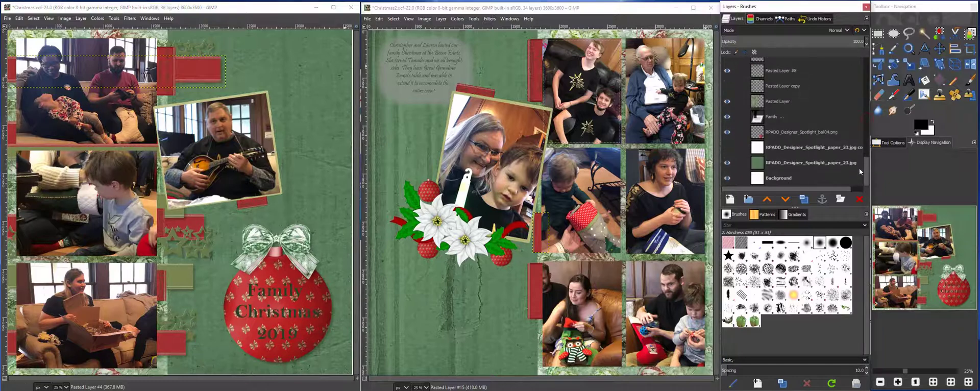
left_click(729, 147)
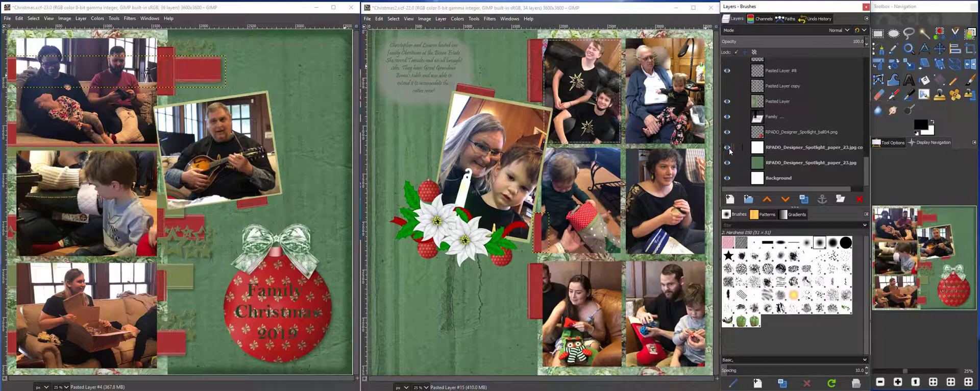
left_click(728, 147)
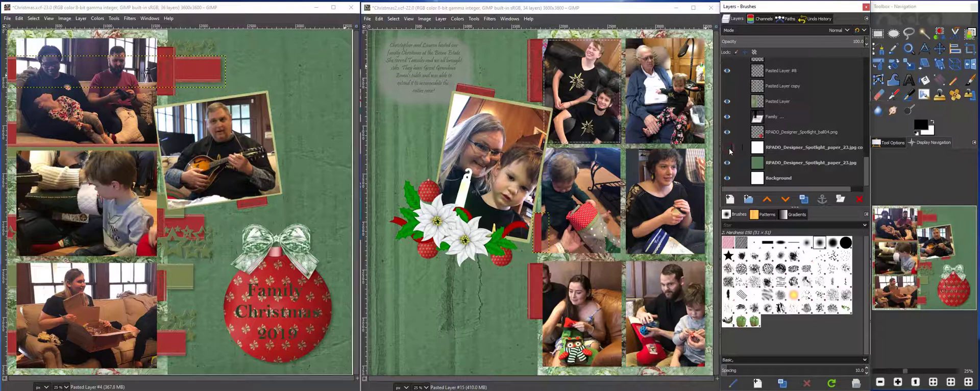
left_click(729, 148)
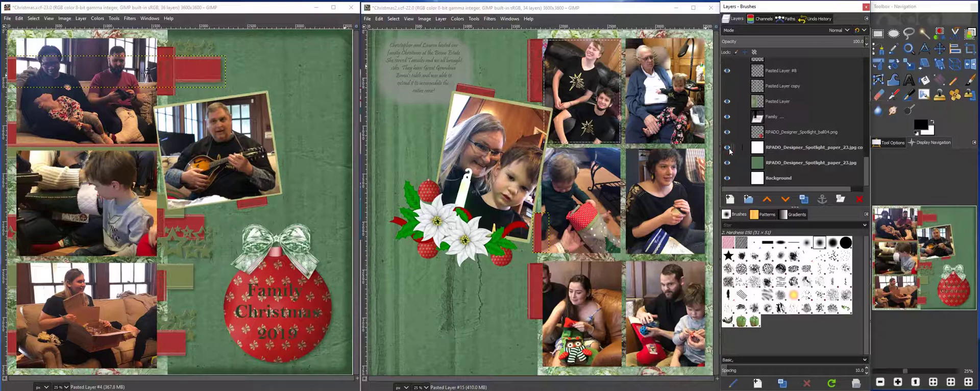
left_click(729, 148)
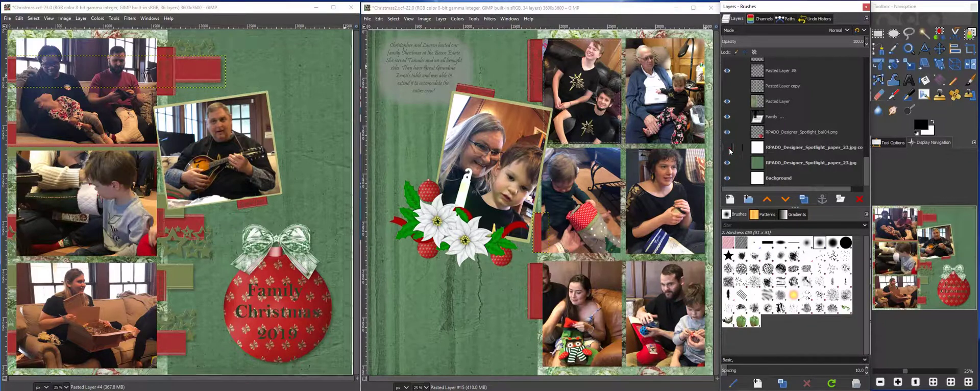
- Duplicate the green RPADO_Designer_Spotlight_paper_23.jpg layer and cut a feathered, round-cornered rectangle of about 3396 × 3424 px out of the copy
left_click(783, 162)
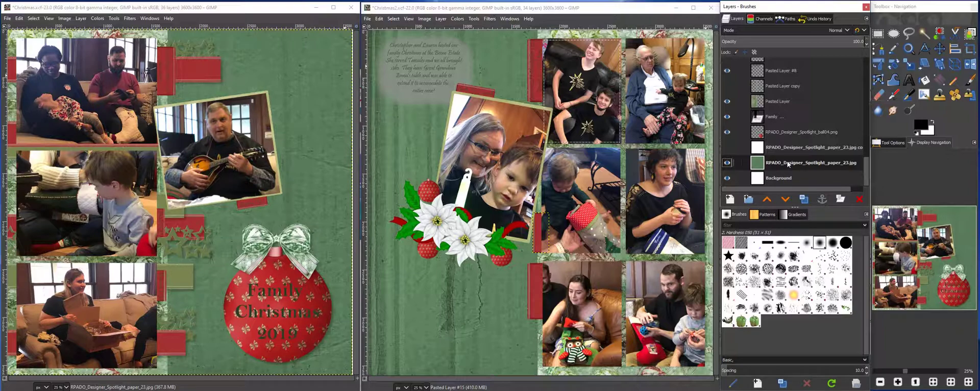
left_click(805, 200)
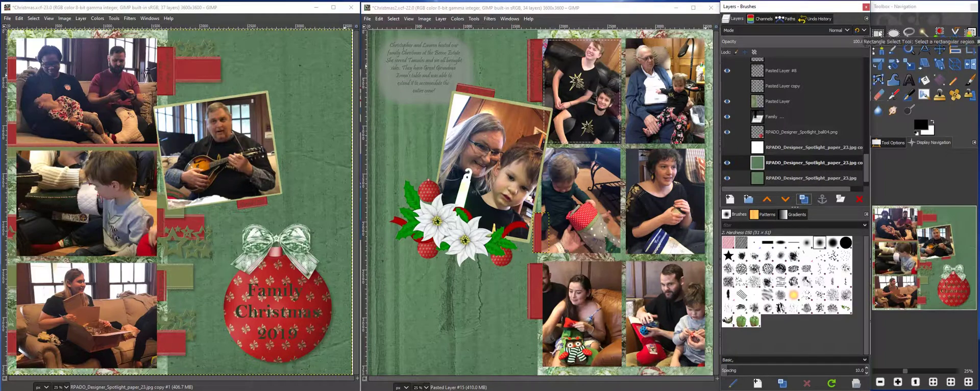
left_click(878, 33)
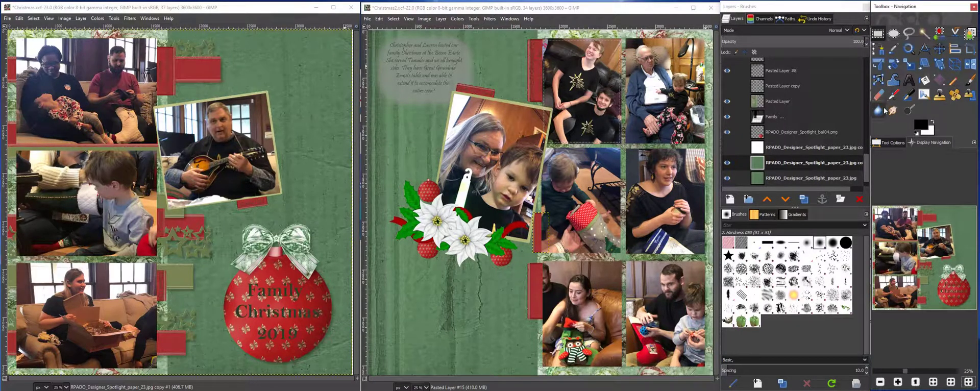
left_click(886, 143)
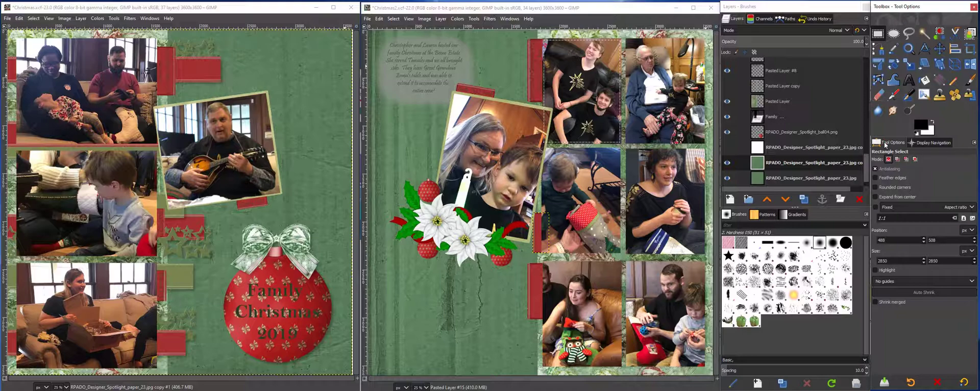
left_click(877, 177)
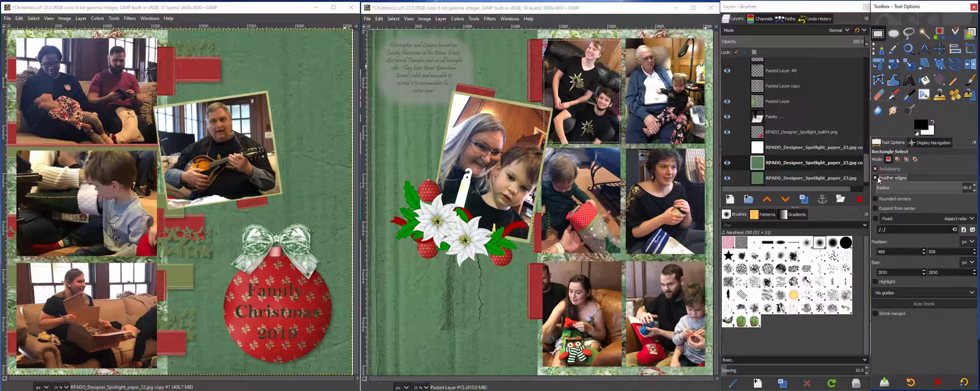
left_click(876, 199)
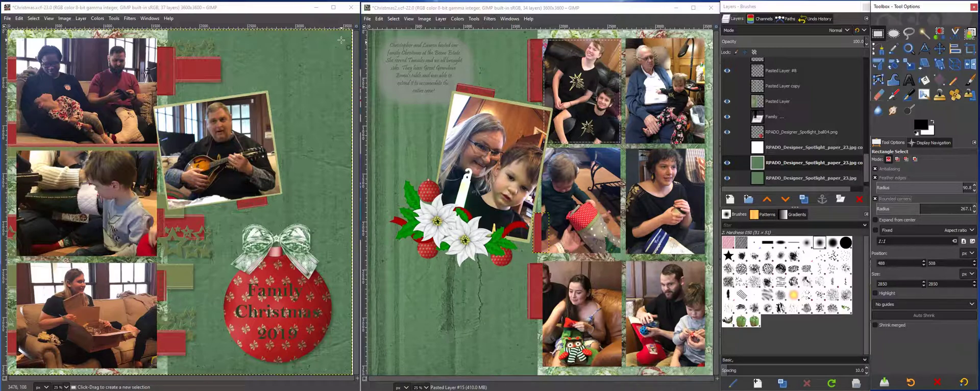
left_click_drag(341, 40, 13, 368)
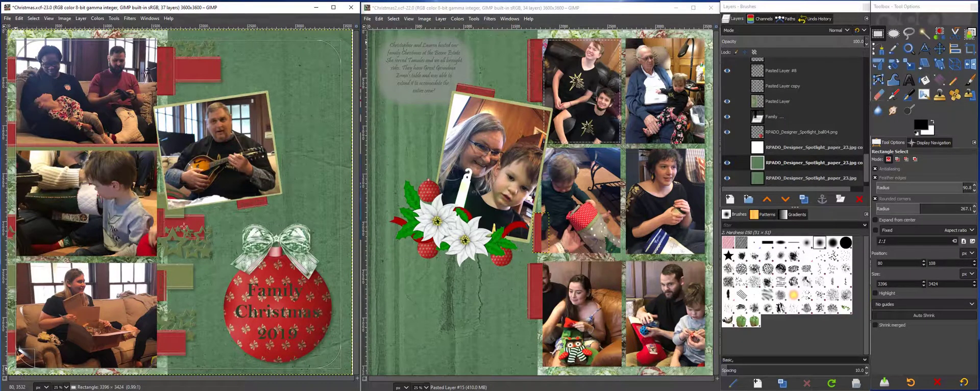
key("Return")
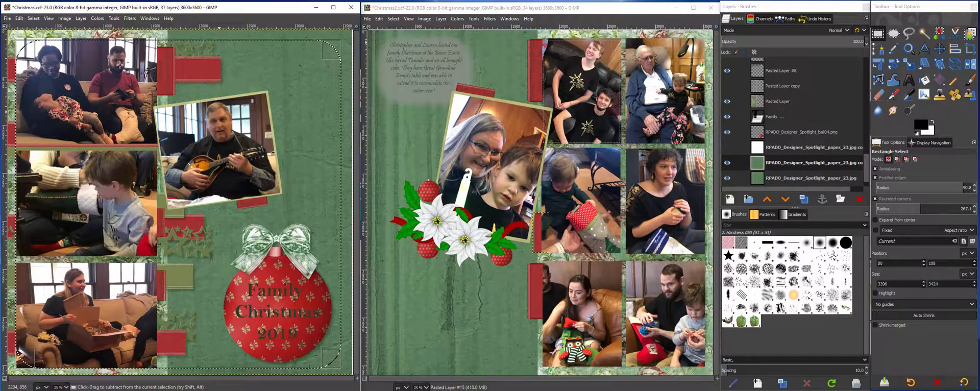
key("ctrl+x")
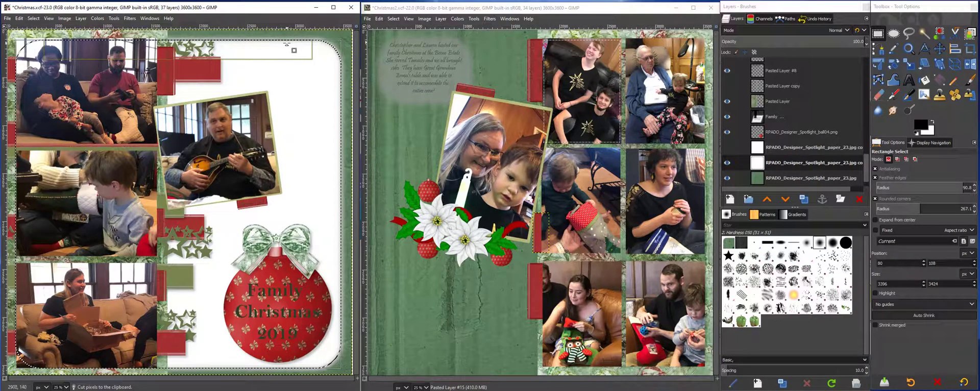
- Set the cut-out paper copy to Multiply mode at about 45 opacity and clear the selection
left_click(766, 30)
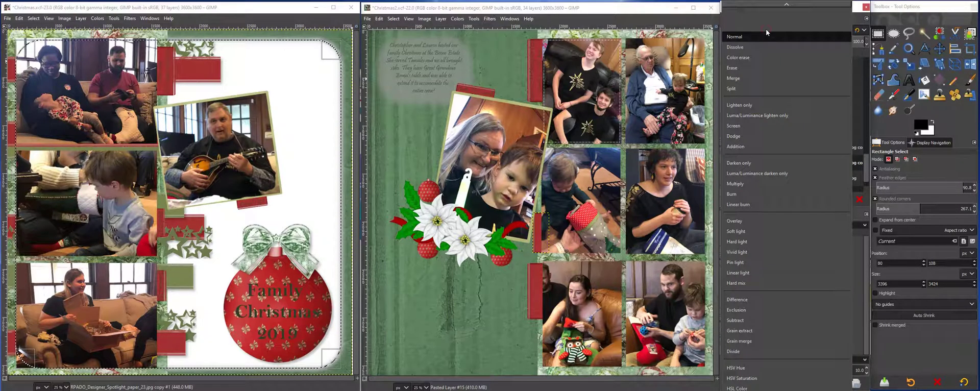
left_click(744, 185)
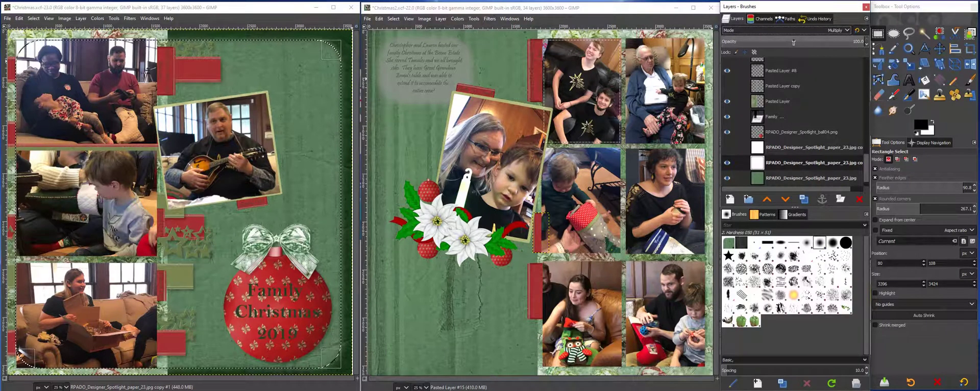
left_click_drag(822, 42, 786, 44)
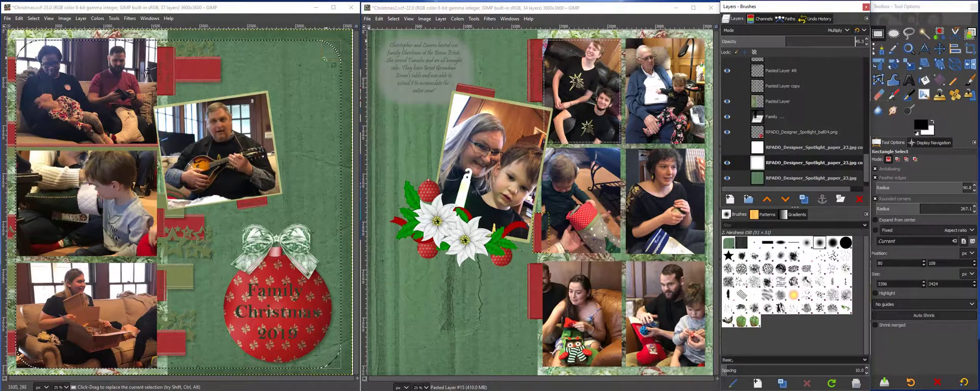
left_click(31, 20)
left_click(32, 18)
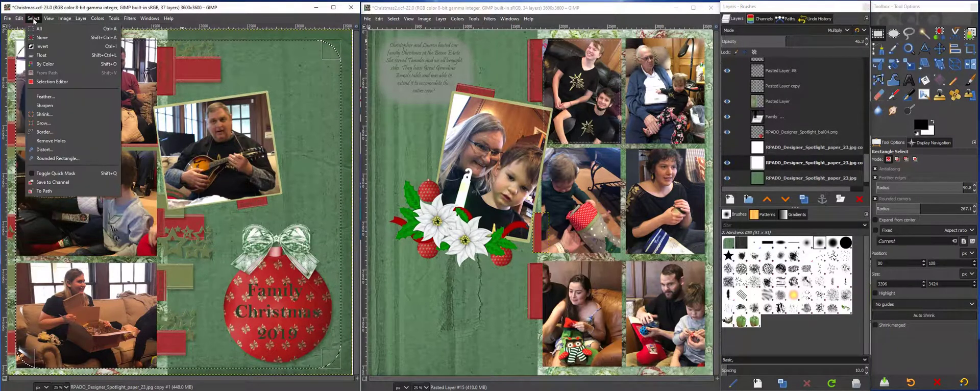
left_click(42, 39)
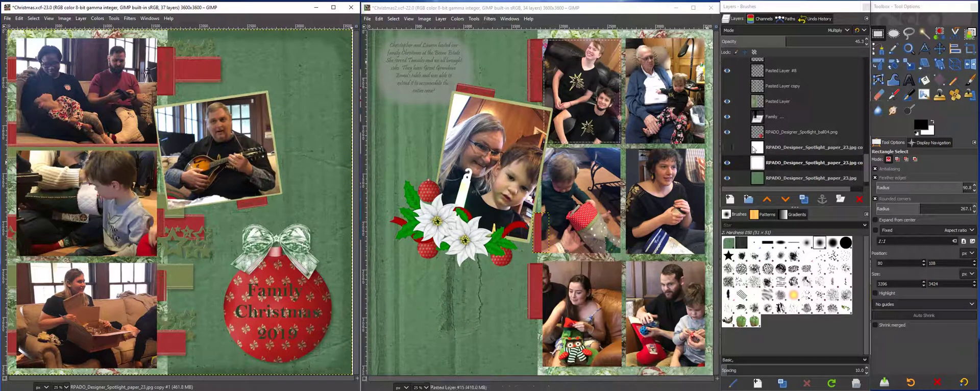
- Show the hidden Pasted Layer copy on both the Christmas.xcf and Christmas2.xcf pages
left_click(727, 87)
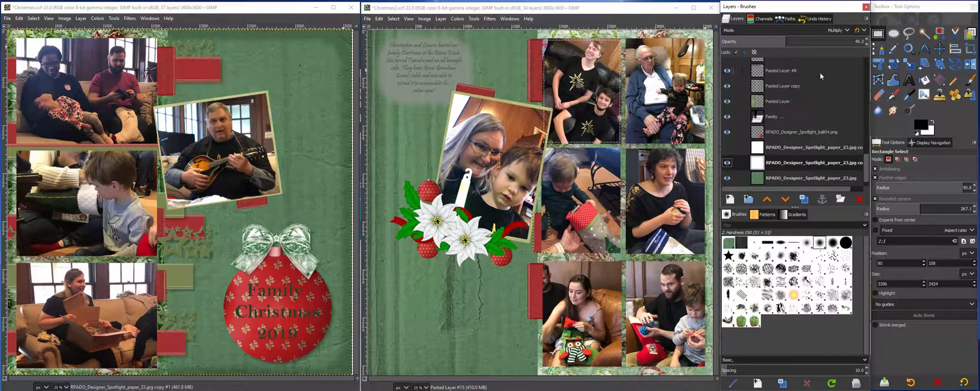
left_click(582, 10)
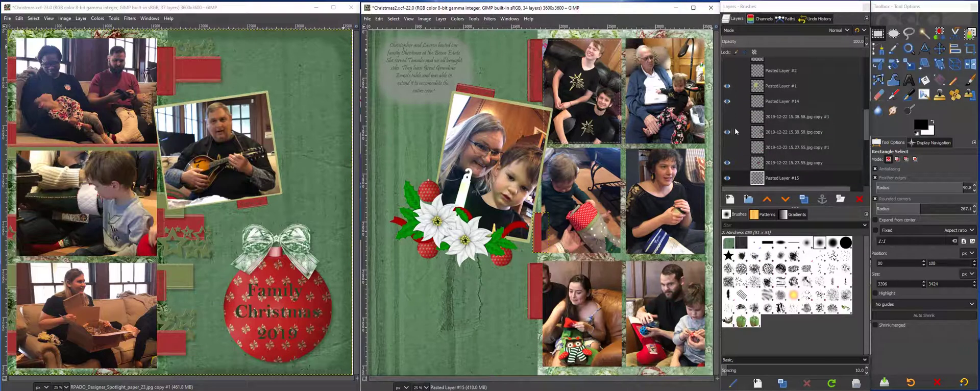
scroll(758, 178, "down", 8)
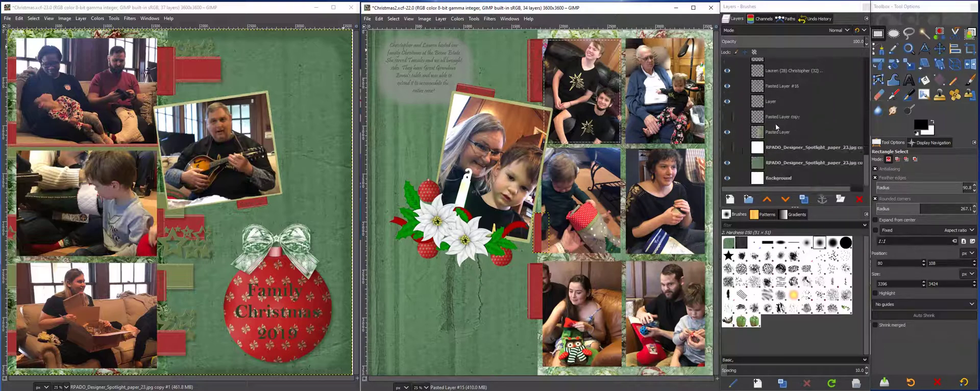
left_click(729, 116)
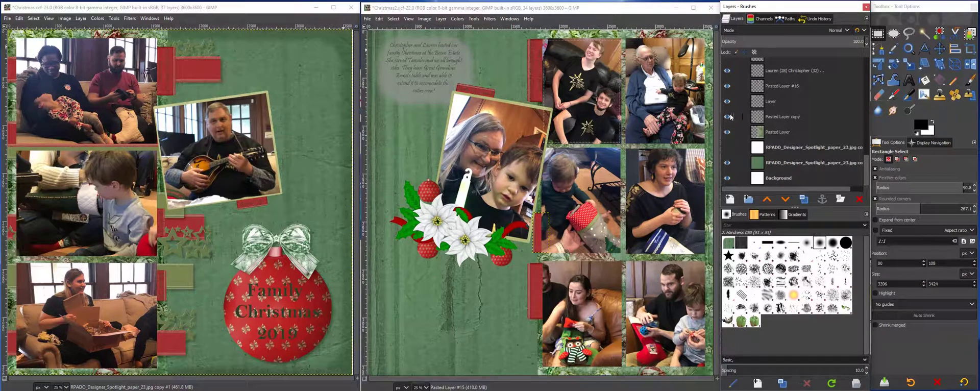
- Duplicate the green RPADO_Designer_Spotlight_paper_23.jpg layer on the Christmas2.xcf page
left_click(792, 160)
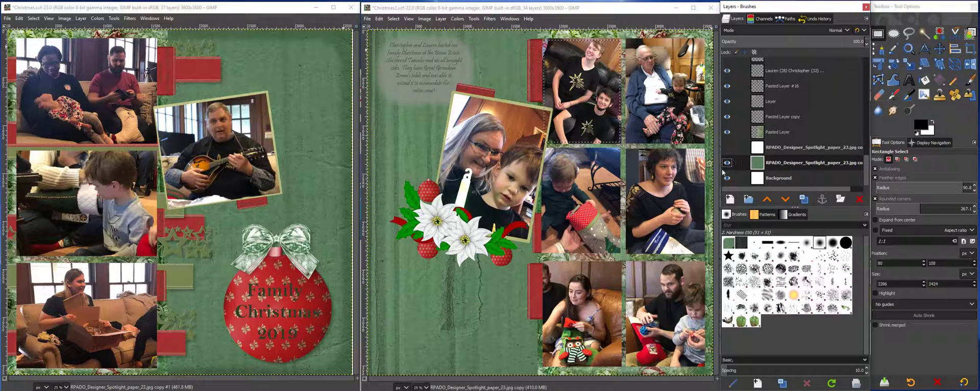
left_click(803, 199)
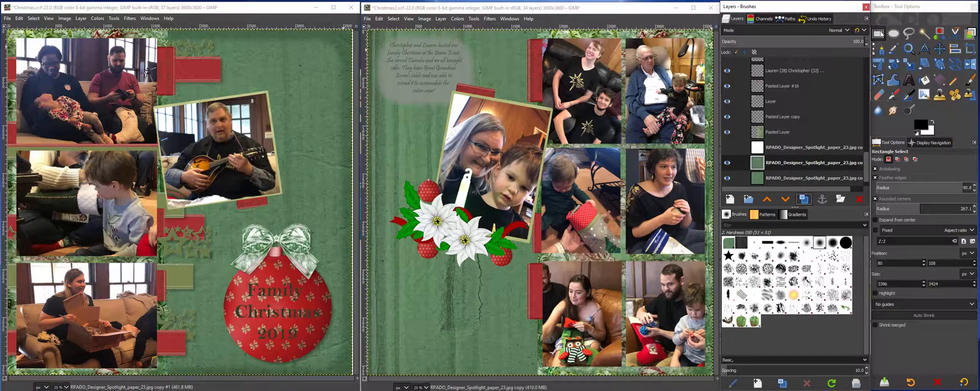
- Cut a feathered, round-cornered rectangle of about 3356 × 3380 px out of the green paper copy and set it to Multiply at about 50 opacity
left_click(878, 34)
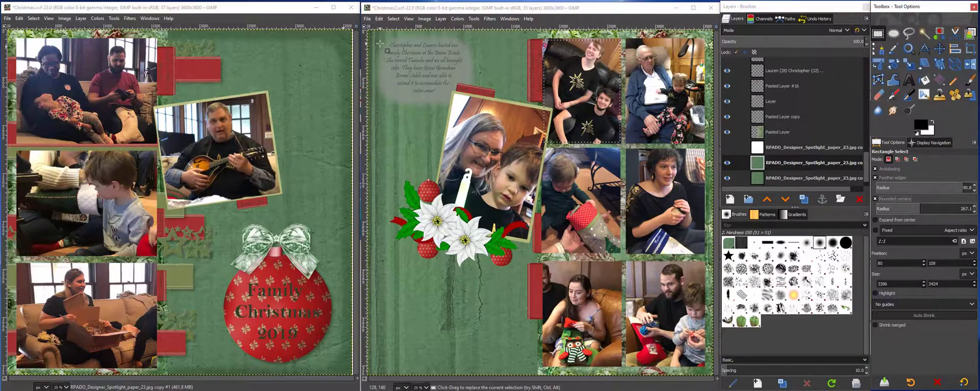
left_click_drag(380, 44, 709, 368)
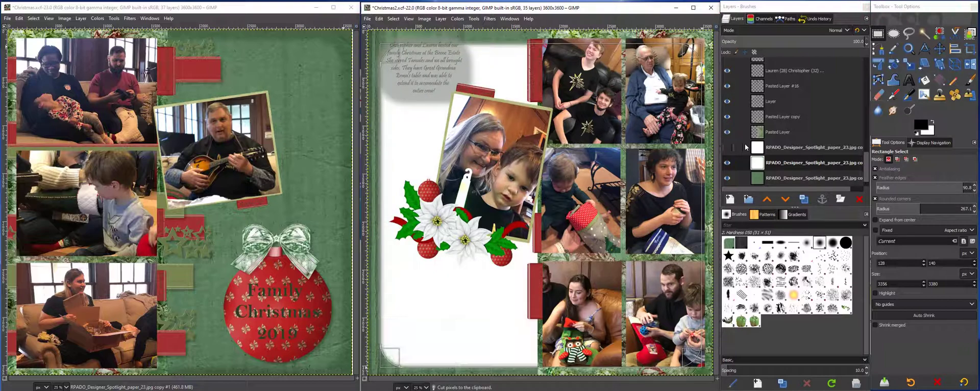
left_click(782, 29)
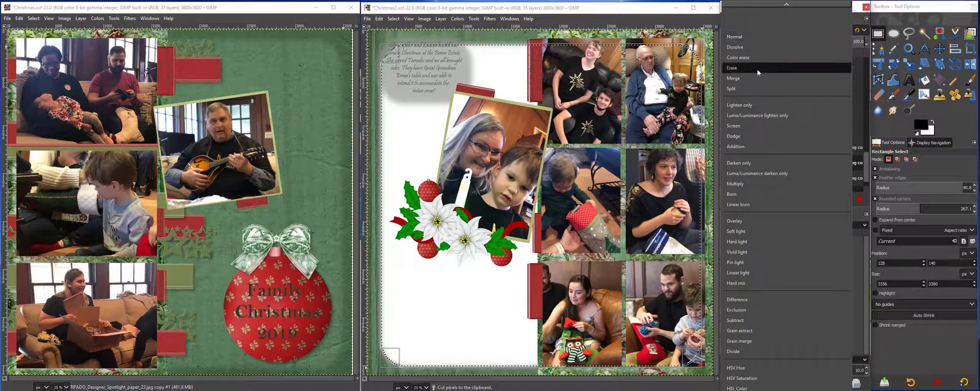
left_click(739, 184)
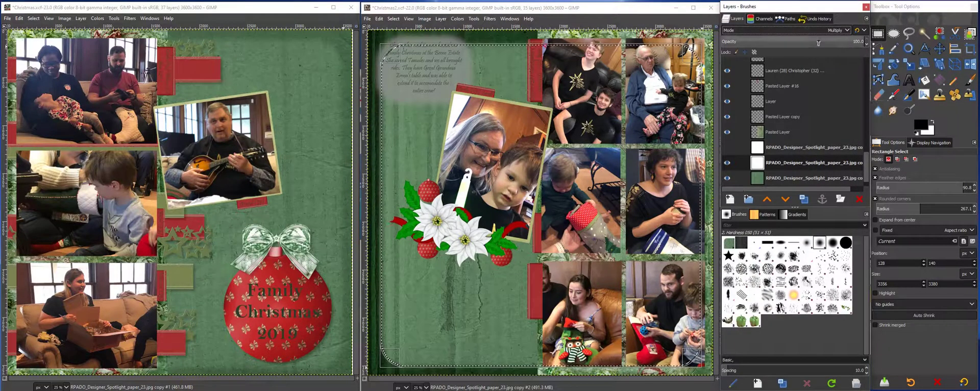
left_click_drag(847, 42, 793, 43)
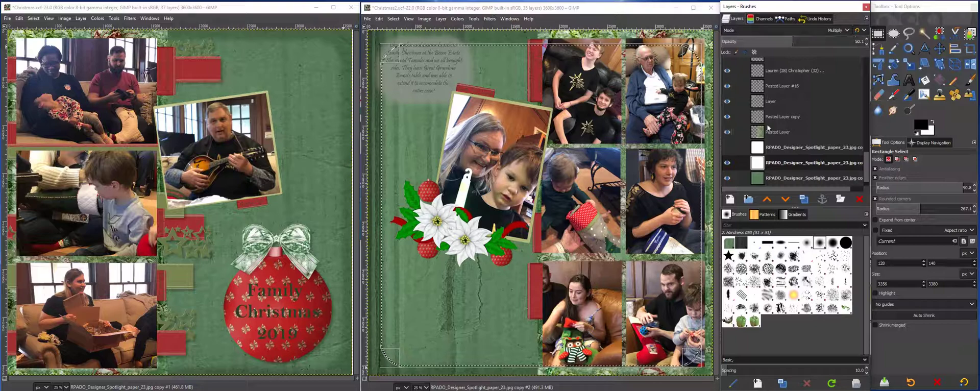
- Hide Pasted Layer copy, then duplicate Pasted Layer and cut a feathered, round-cornered area of about 1596 × 3380 px out of the duplicate
left_click(727, 116)
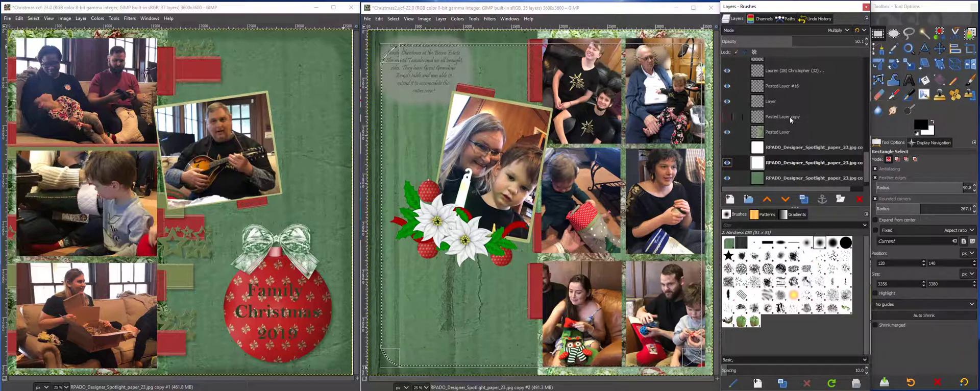
left_click(788, 132)
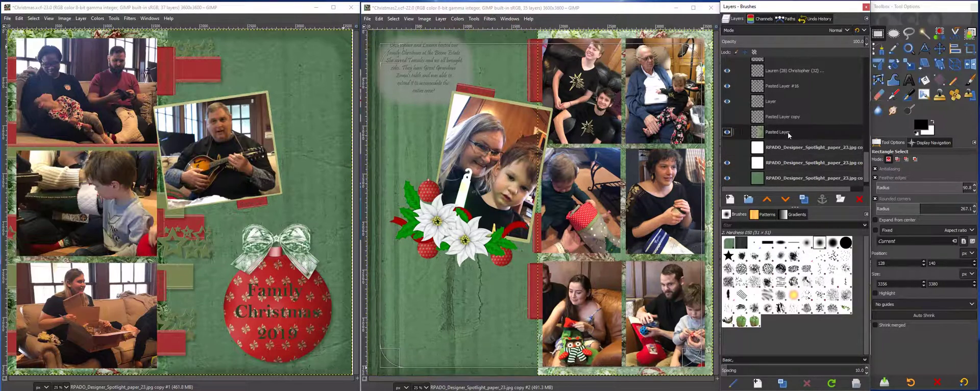
left_click(805, 200)
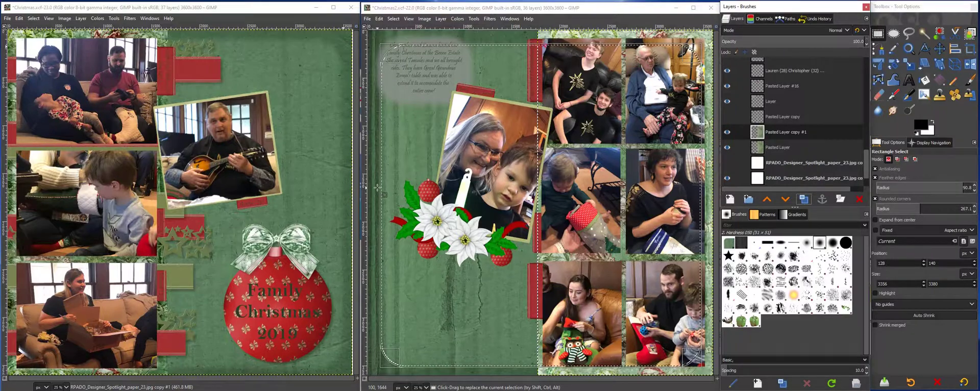
left_click_drag(382, 187, 551, 181)
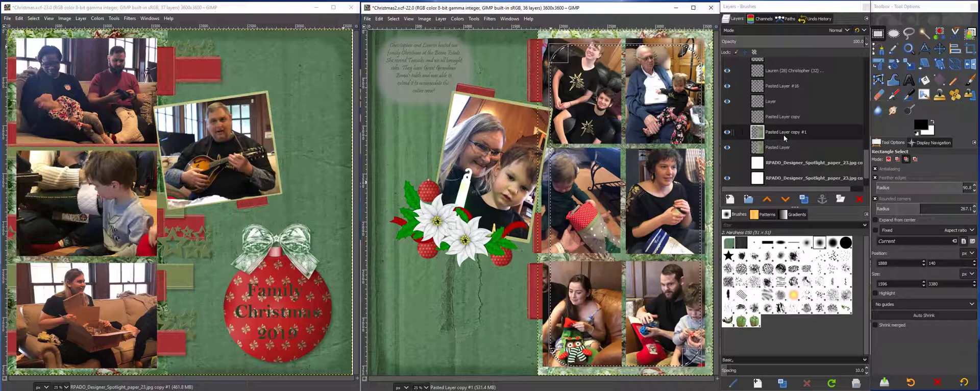
key("ctrl+x")
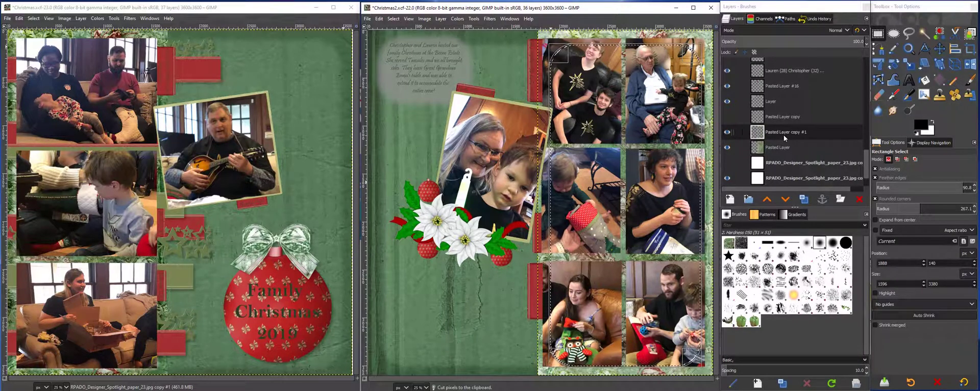
- Set the cut-out duplicate of Pasted Layer to Multiply mode and clear the selection
left_click(789, 27)
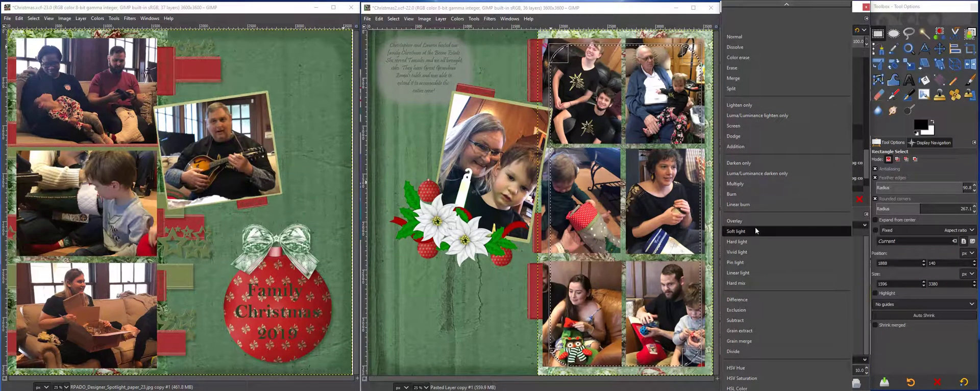
left_click(749, 183)
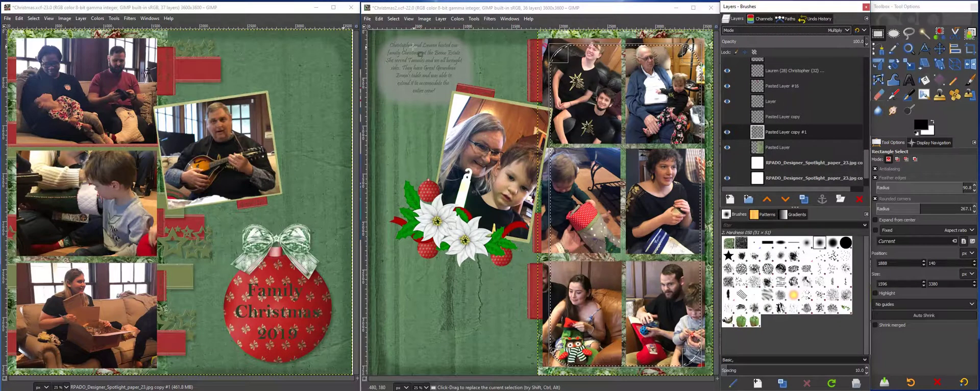
left_click(393, 18)
left_click(401, 38)
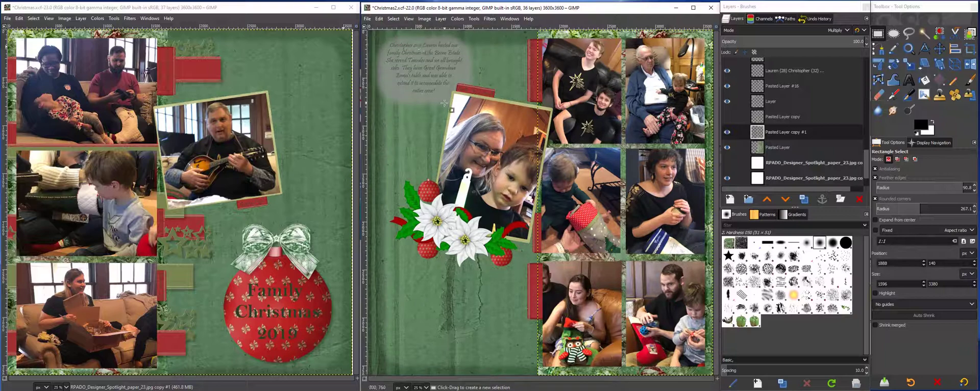
- Create a selection from the alpha of the 2019-12-24 14.58.21.jpg photo layer
middle_click(648, 165, "alt")
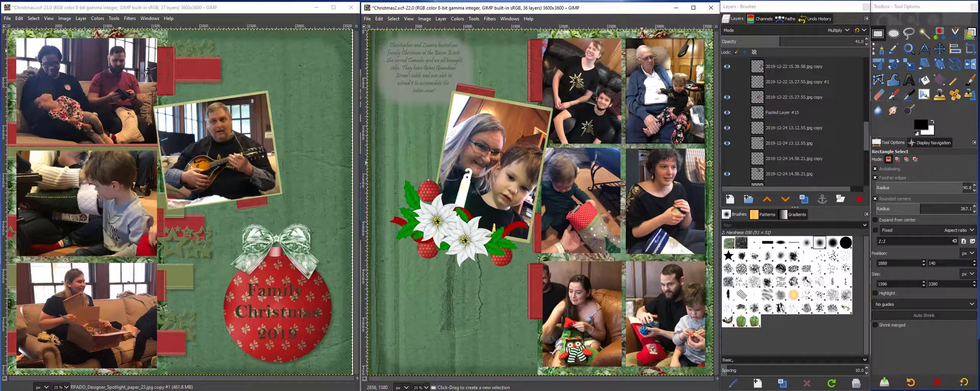
left_click(426, 388)
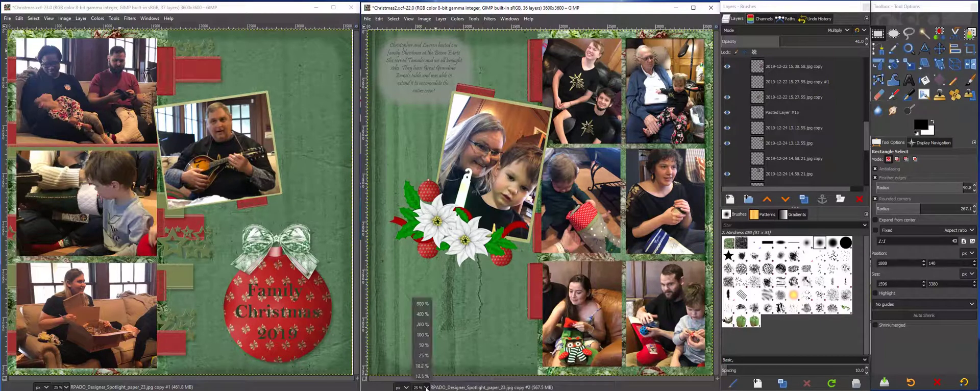
left_click(428, 350)
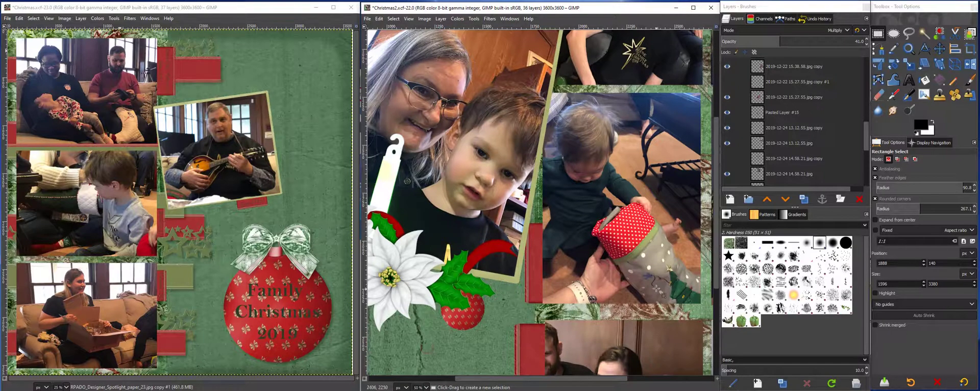
scroll(657, 289, "up", 5)
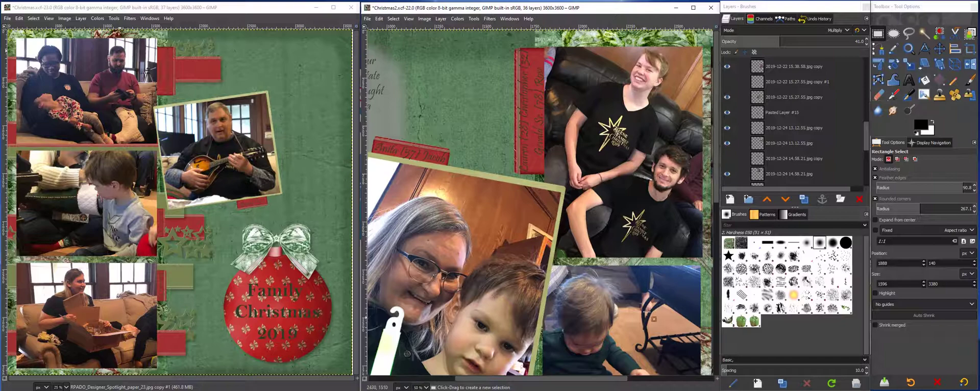
left_click_drag(508, 380, 571, 381)
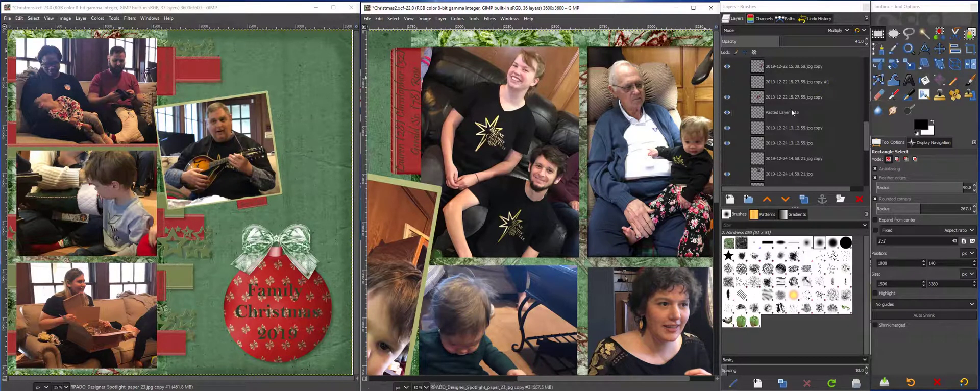
left_click(778, 173)
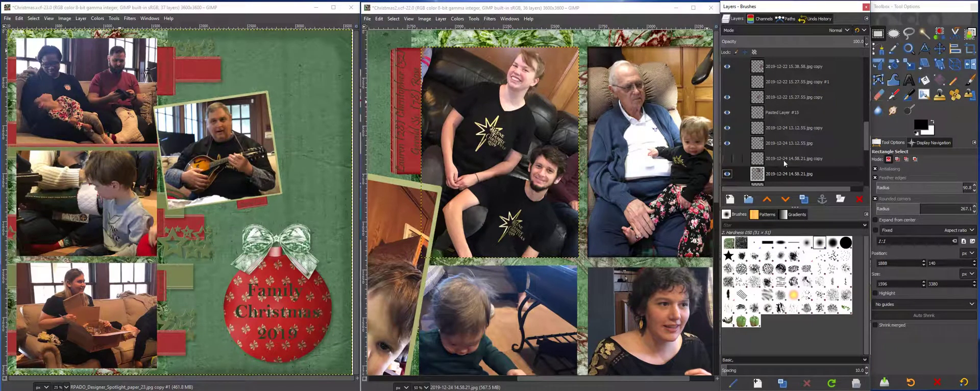
right_click(784, 172)
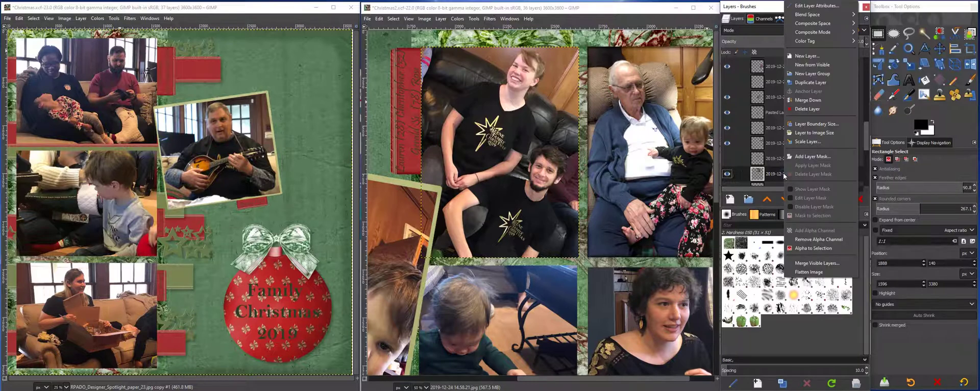
left_click(813, 249)
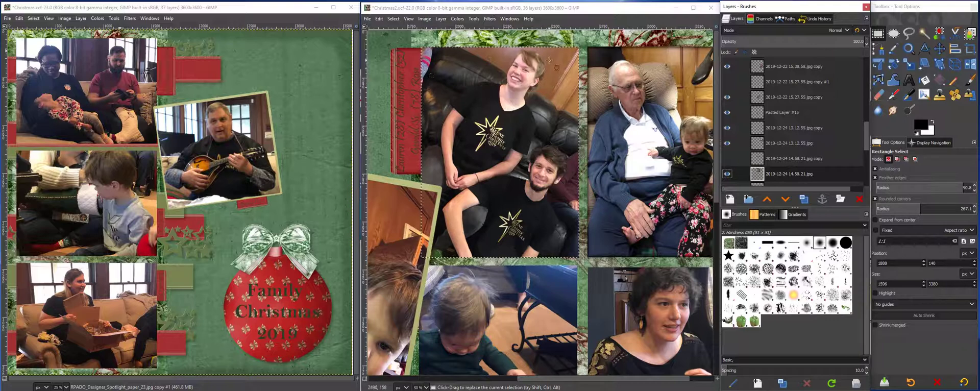
- Feather the selection around the 2019-12-24 14.58.21.jpg photo and shrink it, both by the preset amounts
left_click(396, 21)
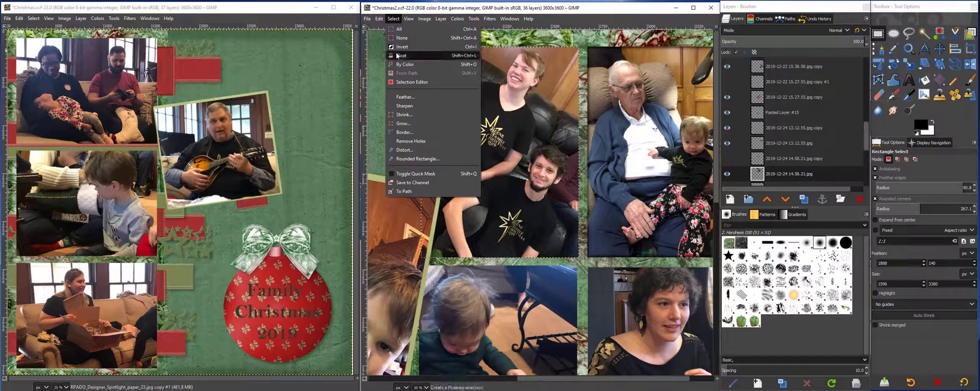
left_click(398, 98)
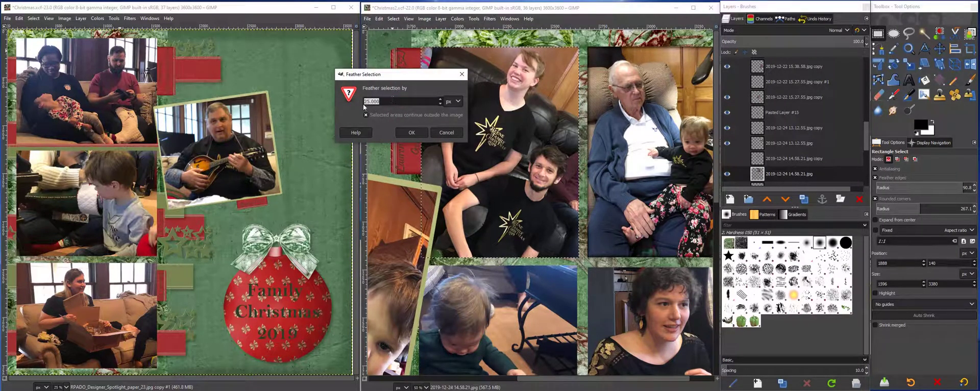
left_click(402, 134)
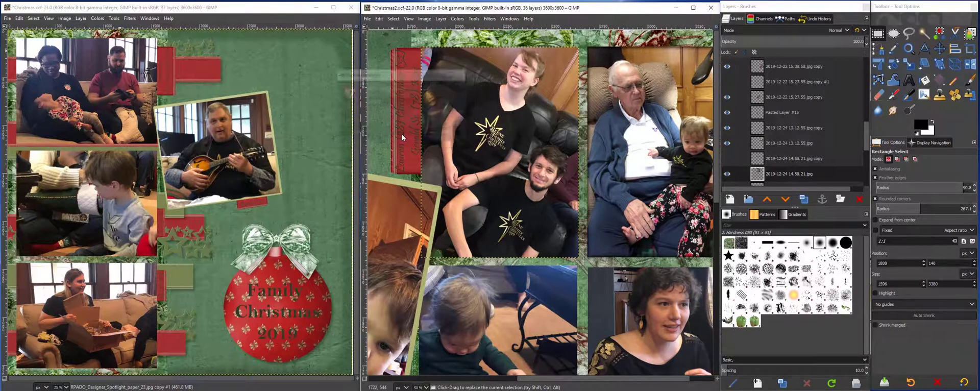
left_click(393, 19)
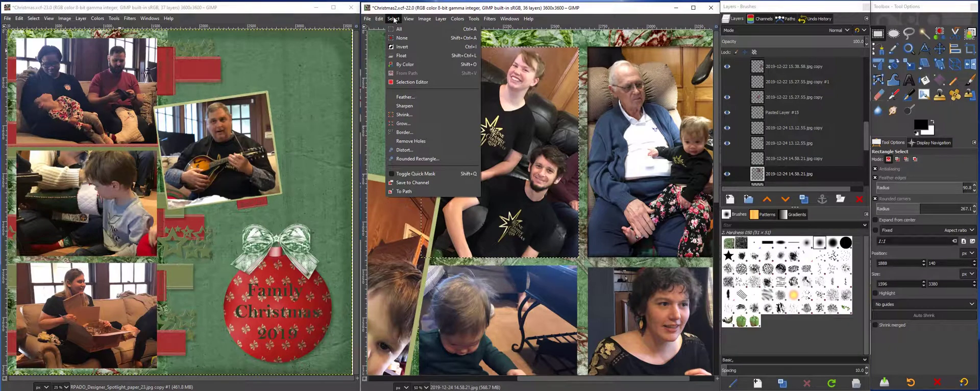
left_click(402, 115)
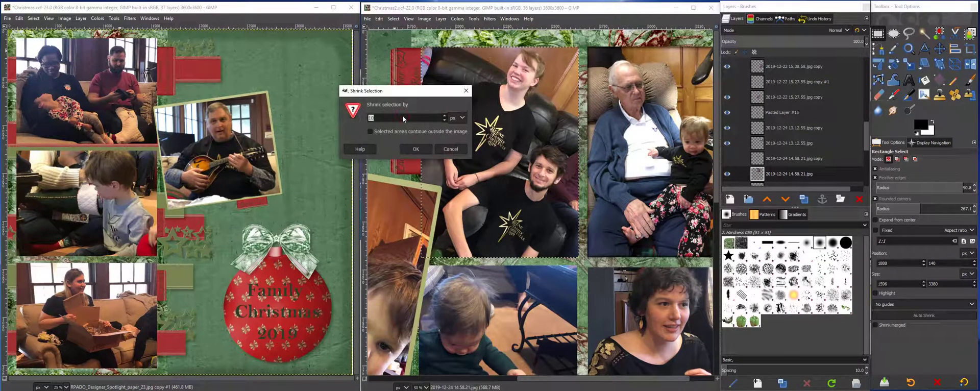
left_click(407, 150)
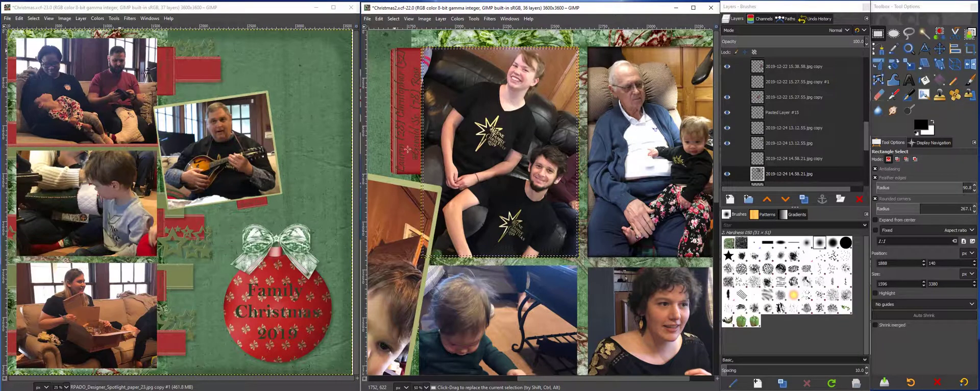
- Duplicate the 2019-12-24 14.58.21.jpg layer and cut the selected centre out of the duplicate, leaving only its edges
left_click(866, 140)
scroll(863, 149, "down", 2)
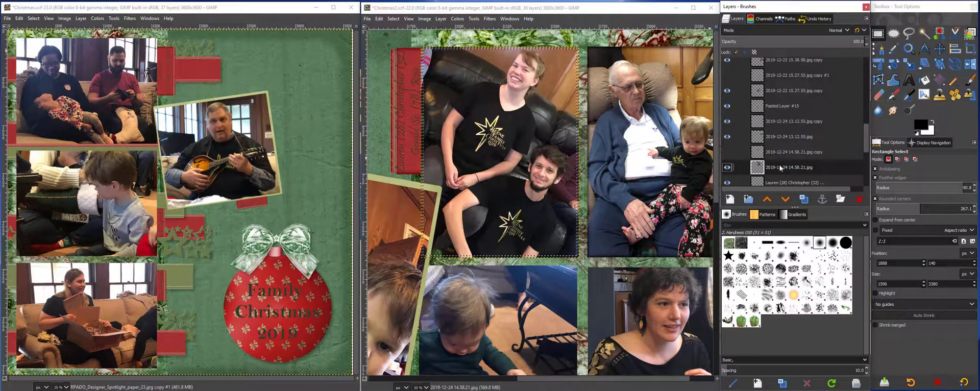
left_click(805, 199)
scroll(798, 177, "down", 1)
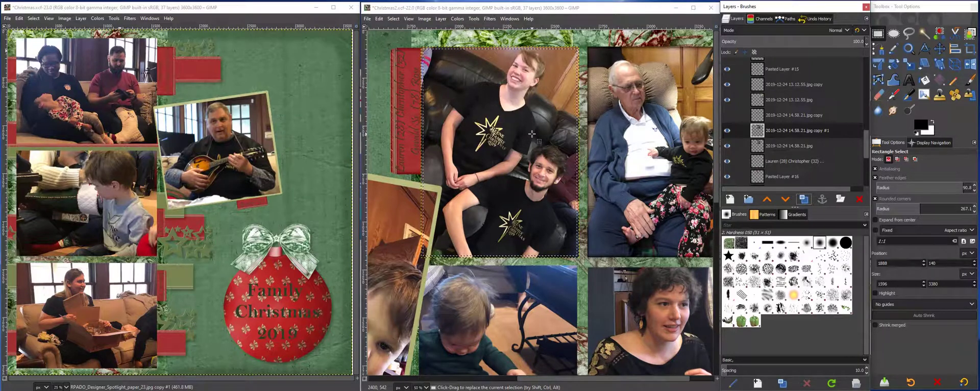
key("ctrl+x")
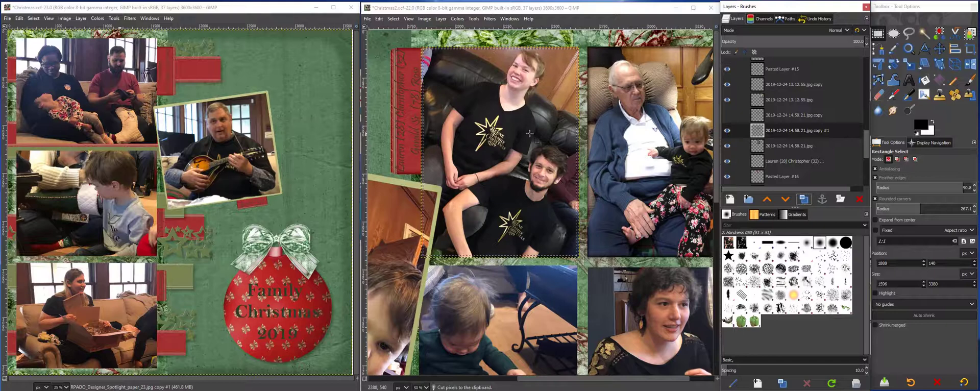
- Set the edge-only duplicate of the 2019-12-24 14.58.21.jpg photo to Difference mode and clear the selection
left_click(777, 31)
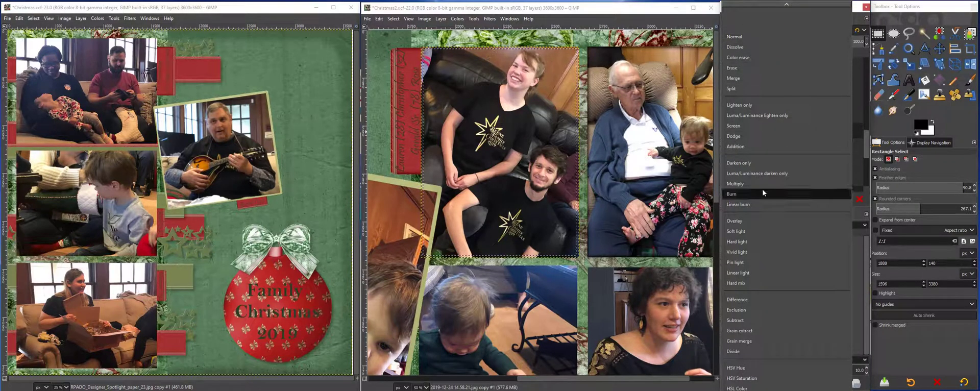
left_click(740, 300)
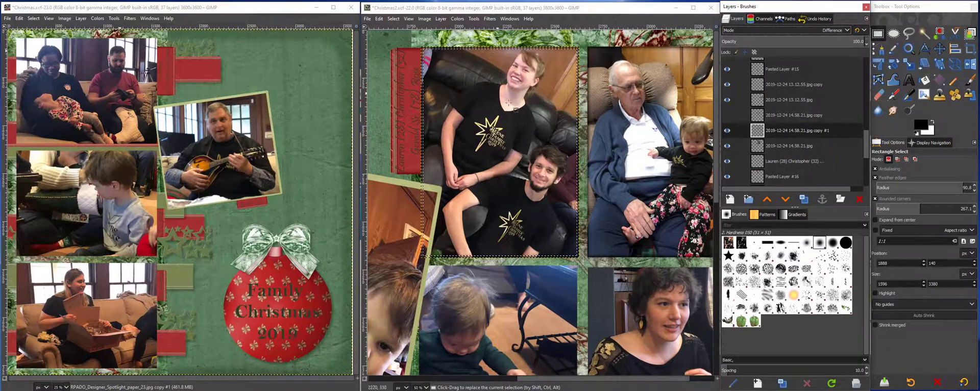
left_click(395, 22)
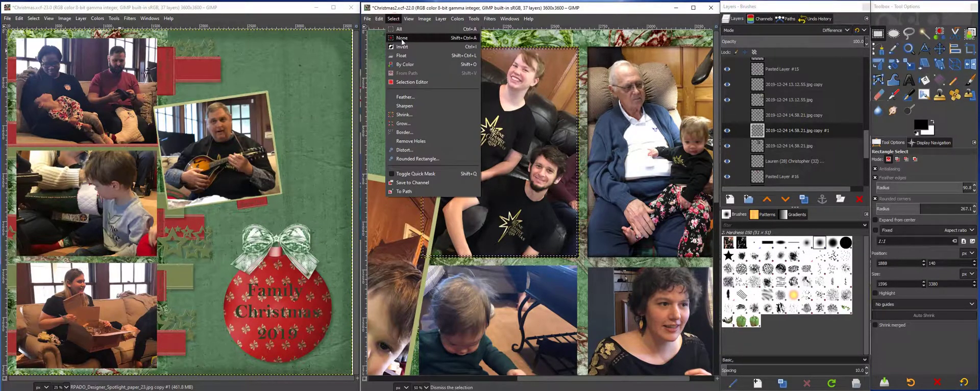
left_click(545, 263)
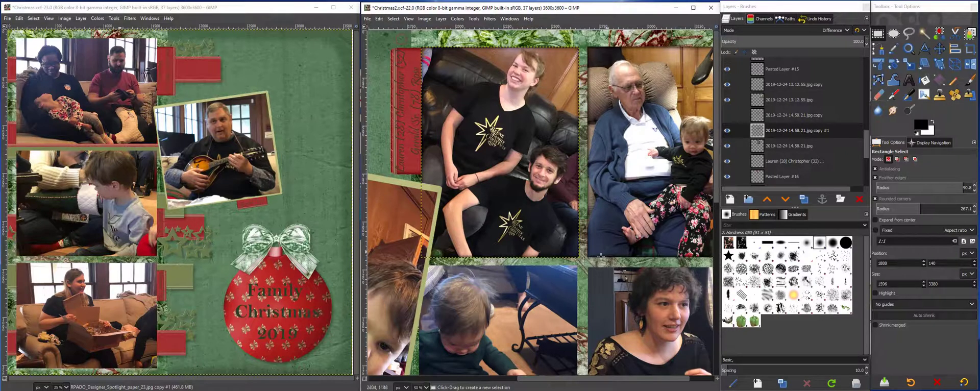
- Duplicate the 2019-12-22 15.38.58.jpg copy layer, the photo of the woman in the black top
left_click(786, 71)
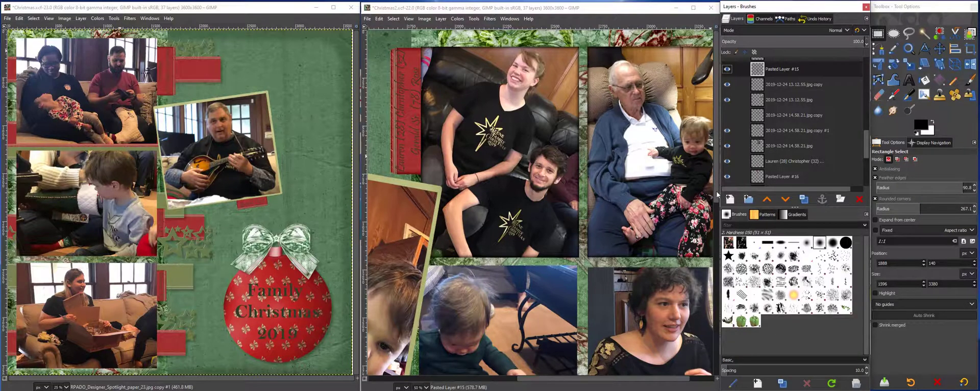
scroll(699, 233, "down", 5)
scroll(699, 232, "down", 3)
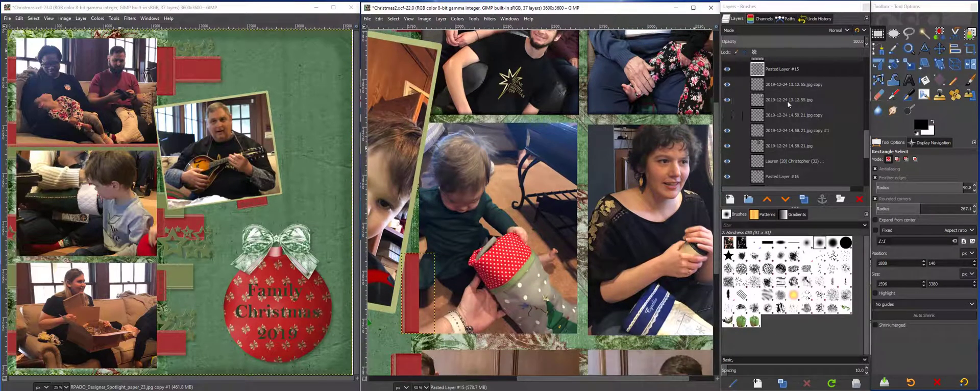
left_click(787, 145)
scroll(787, 145, "down", 3)
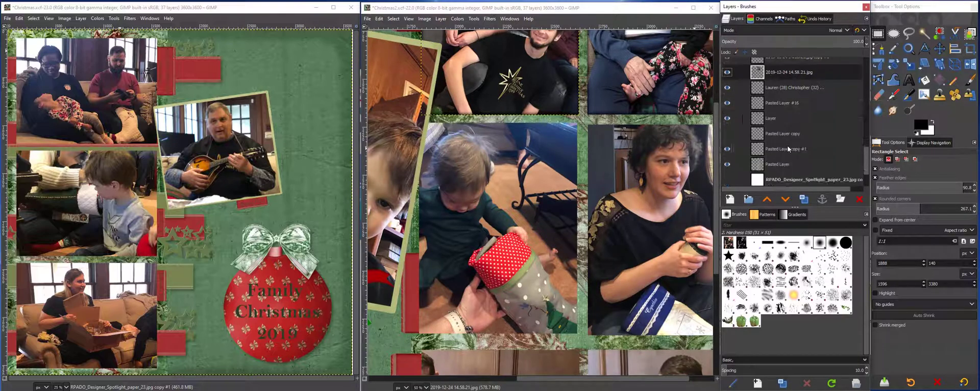
scroll(787, 145, "up", 5)
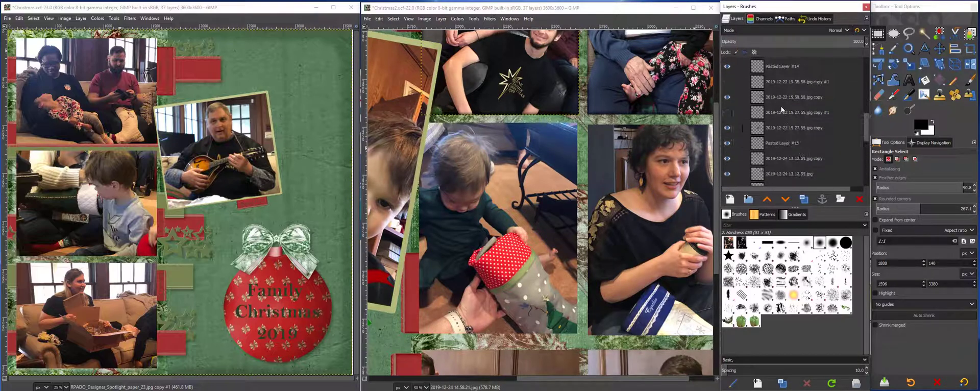
left_click(780, 96)
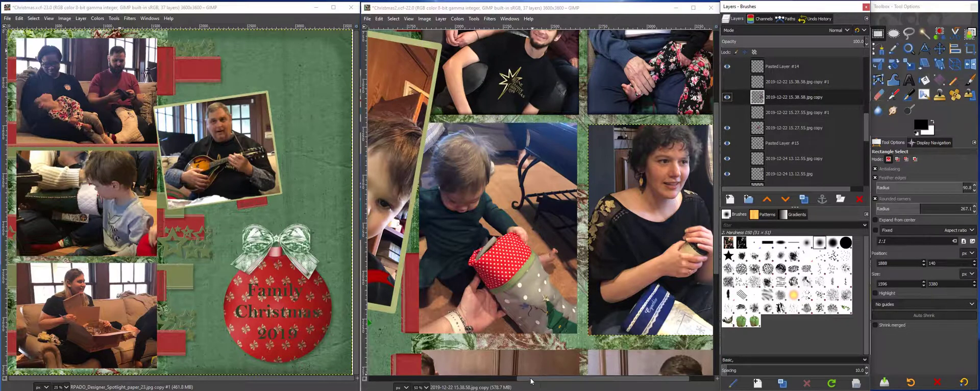
left_click_drag(531, 380, 550, 380)
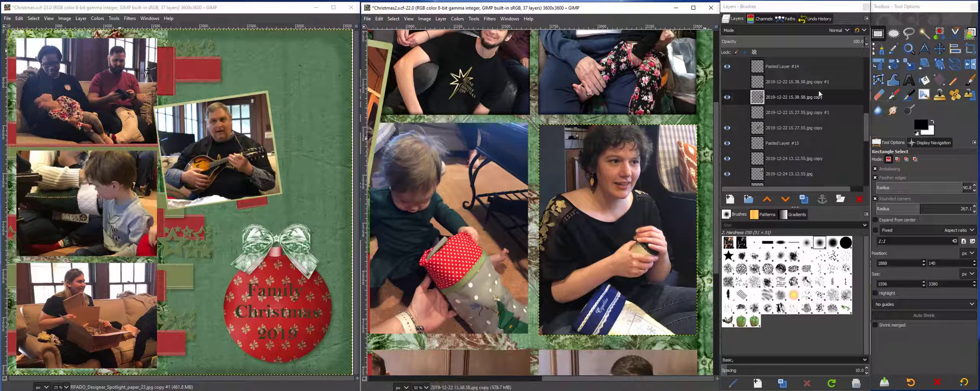
left_click(801, 97)
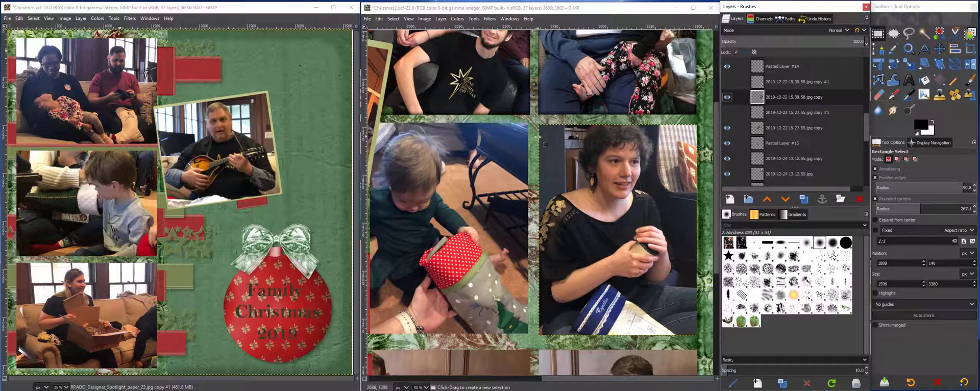
left_click(805, 199)
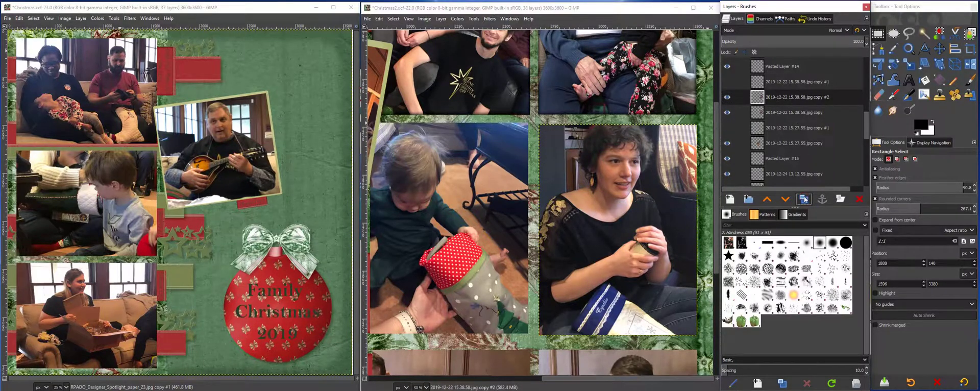
- Create a selection from the alpha of the duplicated 2019-12-22 15.38.58.jpg photo layer and feather it by 25 px
right_click(786, 96)
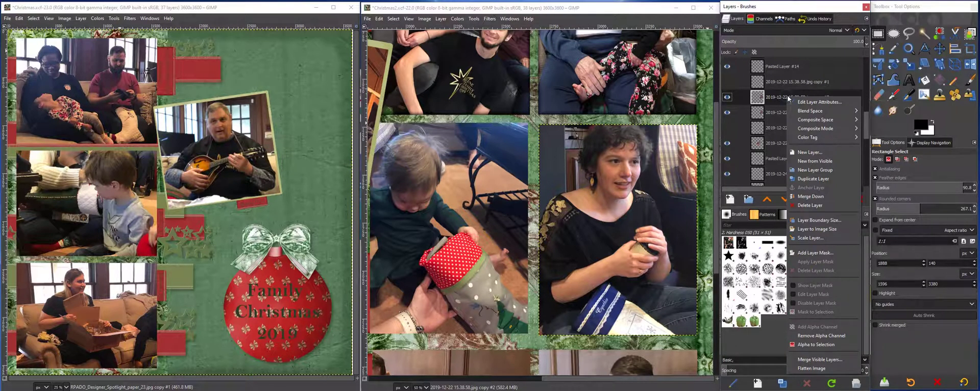
left_click(803, 347)
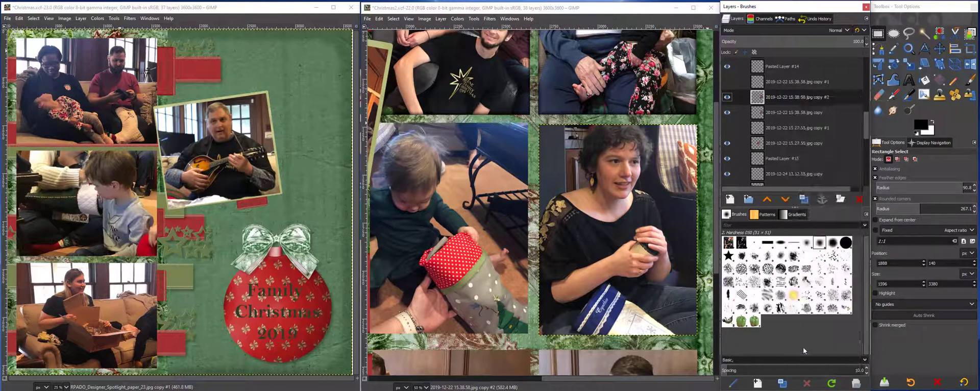
left_click(392, 19)
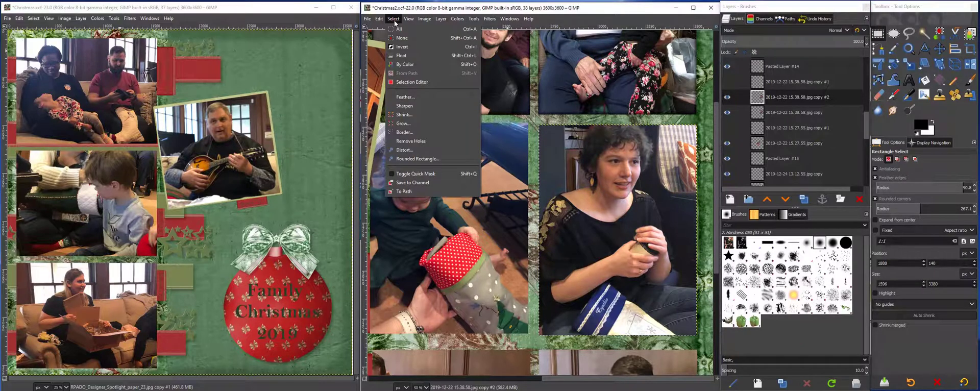
left_click(401, 97)
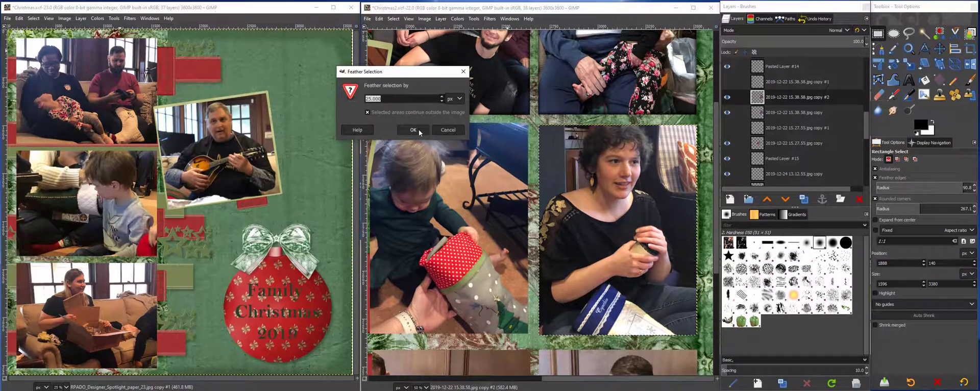
left_click(419, 130)
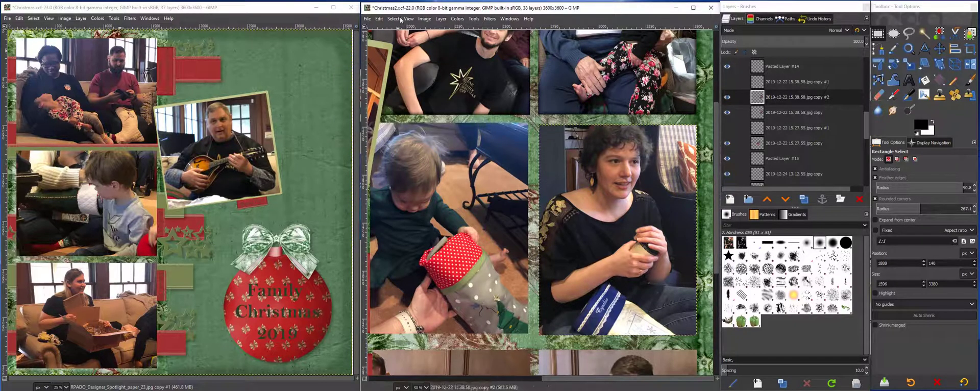
- Shrink the selection by the preset amount and cut the selected centre out of the 2019-12-22 15.38.58.jpg duplicate, leaving only its edges
left_click(402, 20)
left_click(403, 119)
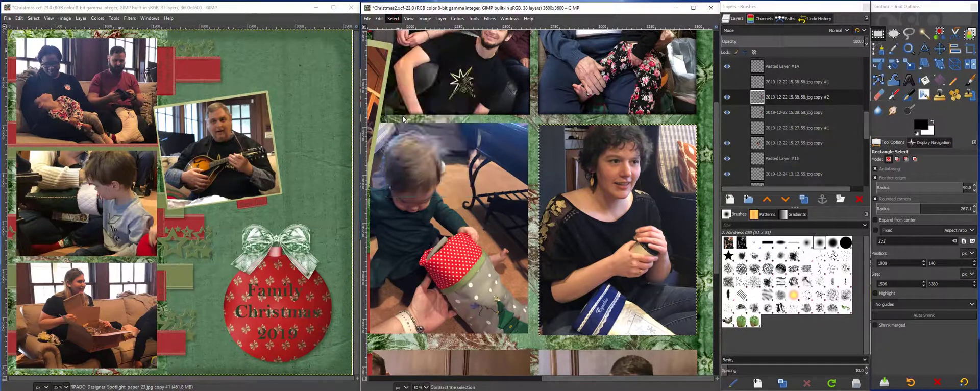
left_click(418, 149)
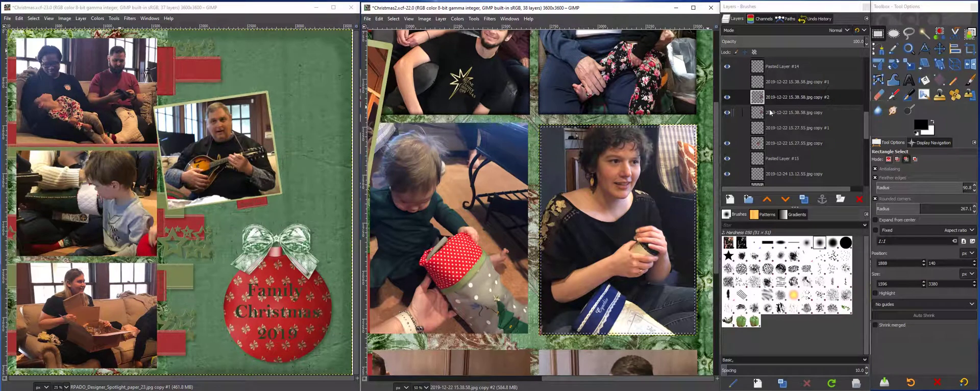
key("ctrl+x")
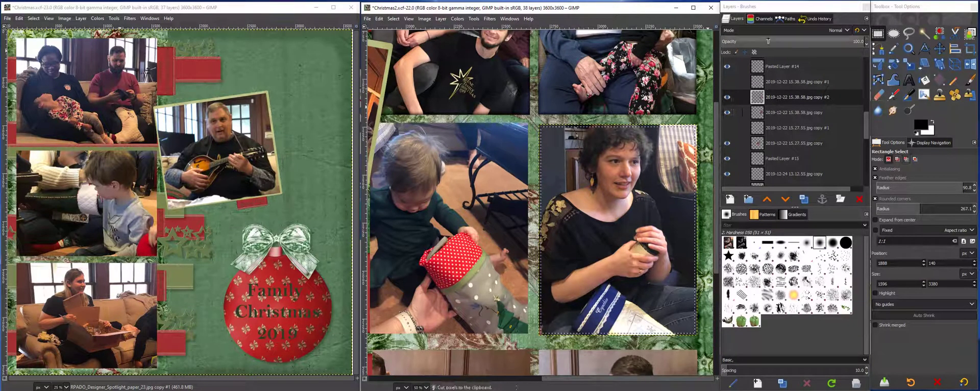
- Set the edge-only duplicate of the 2019-12-22 15.38.58.jpg photo to Difference mode and clear the selection
left_click(771, 31)
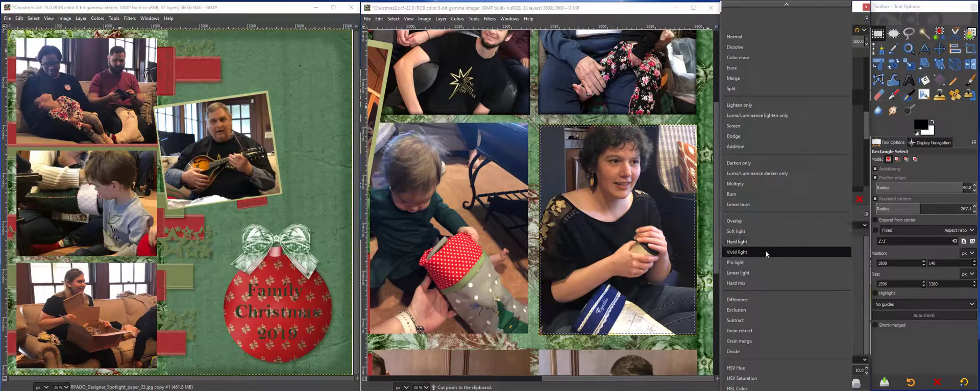
left_click(758, 299)
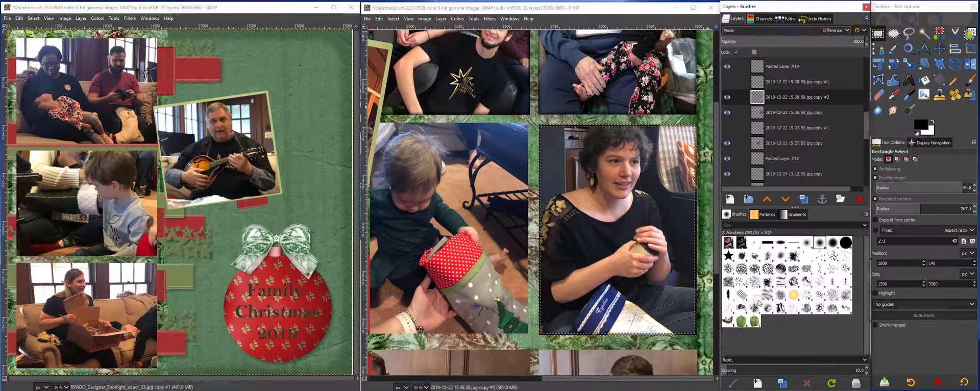
left_click(394, 19)
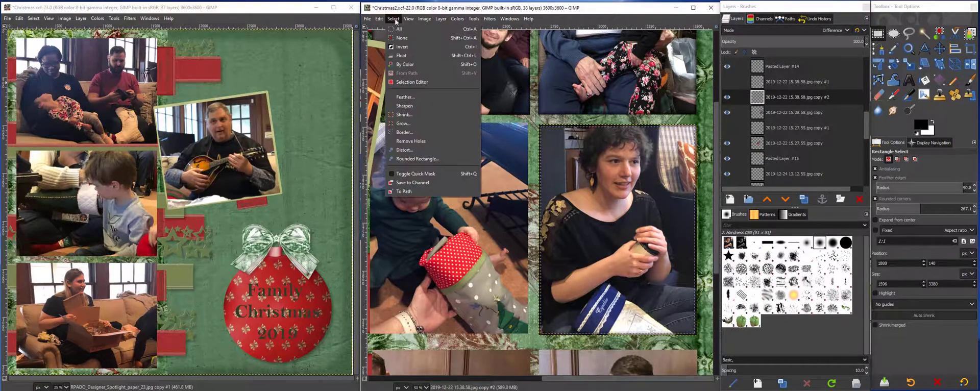
left_click(403, 38)
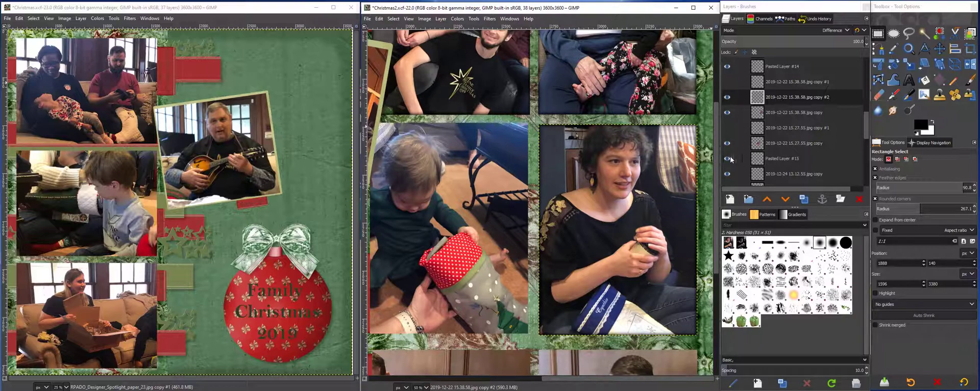
- Duplicate Pasted Layer #1, the green mat behind the tilted photo of the woman and boy
left_click_drag(553, 379, 425, 368)
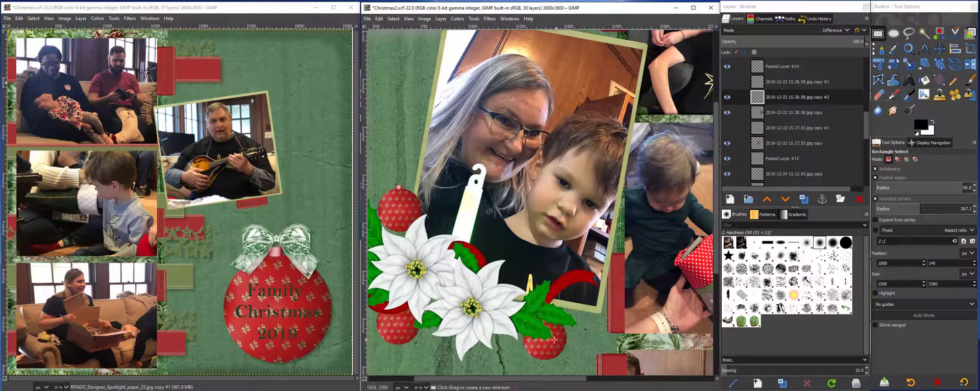
scroll(576, 339, "up", 5)
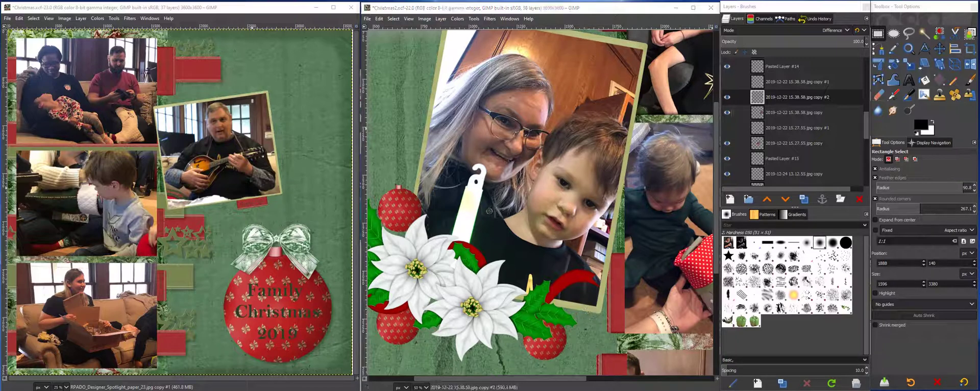
left_click_drag(866, 125, 862, 102)
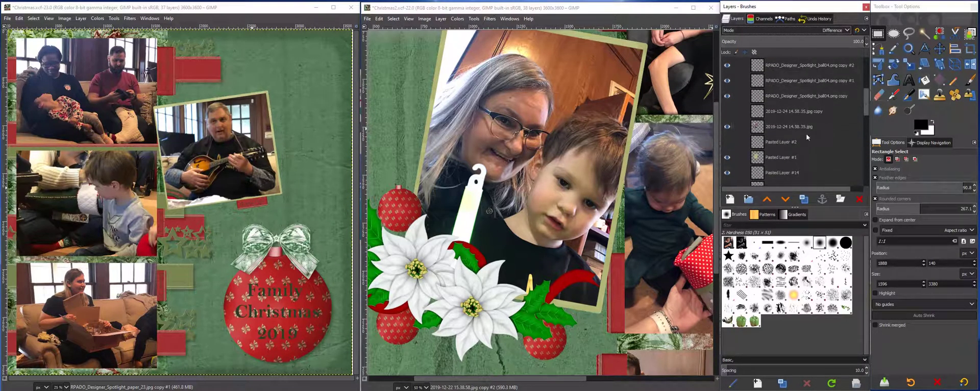
left_click(784, 157)
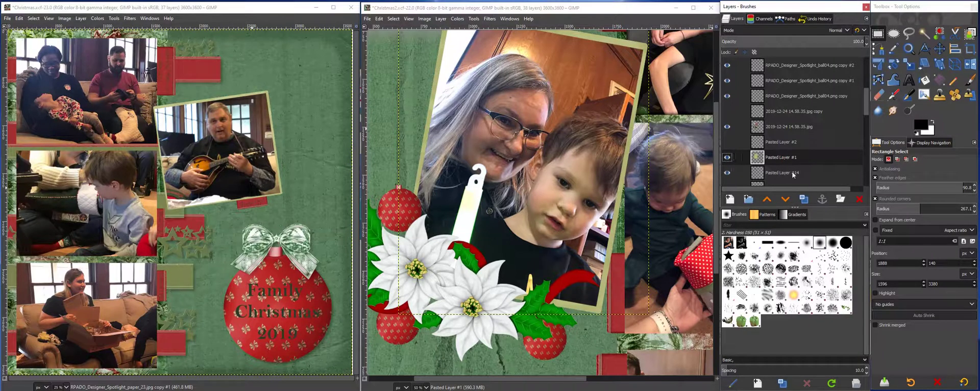
left_click(804, 199)
- Create a selection from the alpha of the duplicated green mat layer and feather it by 25 px
right_click(782, 161)
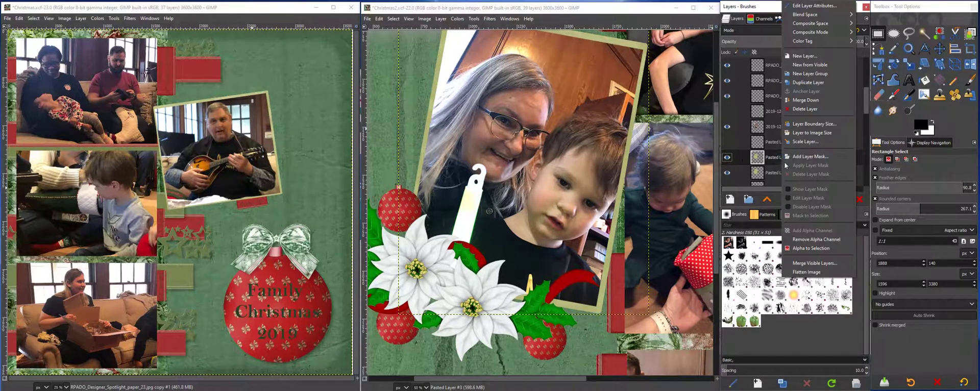
left_click(812, 250)
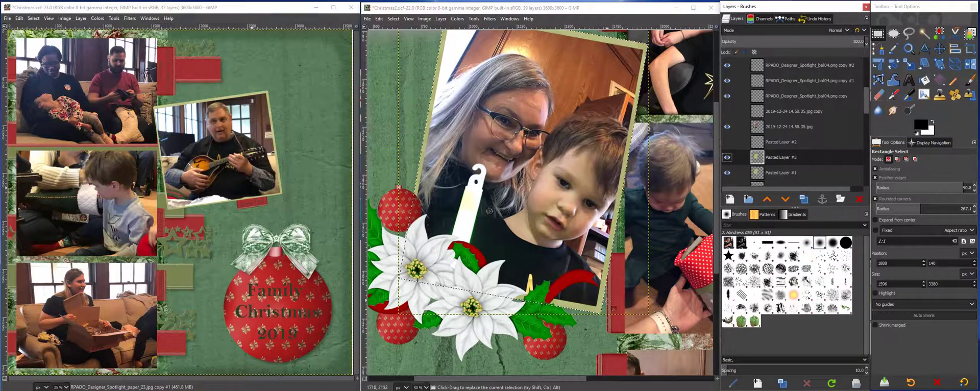
left_click(393, 19)
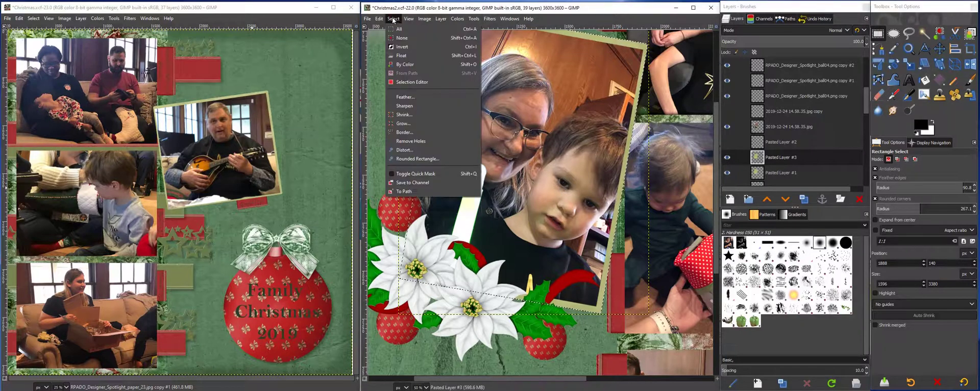
left_click(408, 97)
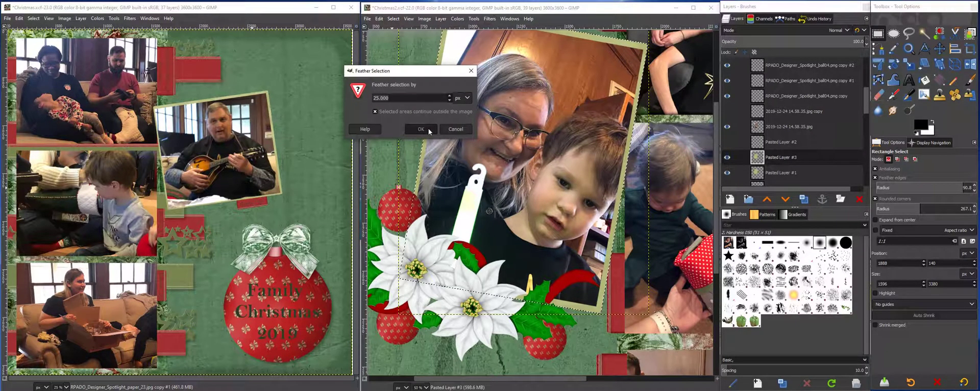
- Shrink the mat selection by the preset amount and cut the selected centre out of the duplicated mat layer
left_click(393, 19)
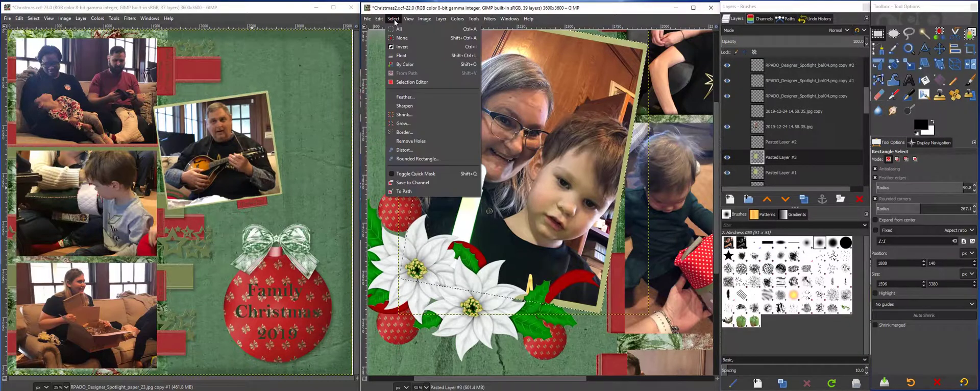
left_click(409, 115)
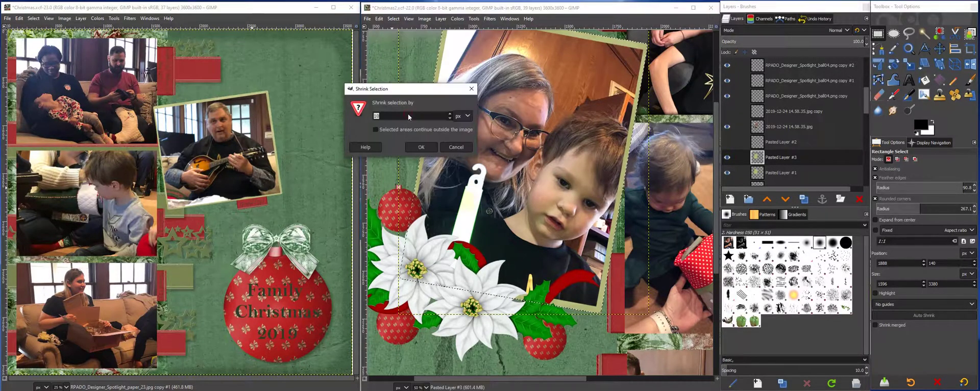
left_click(420, 147)
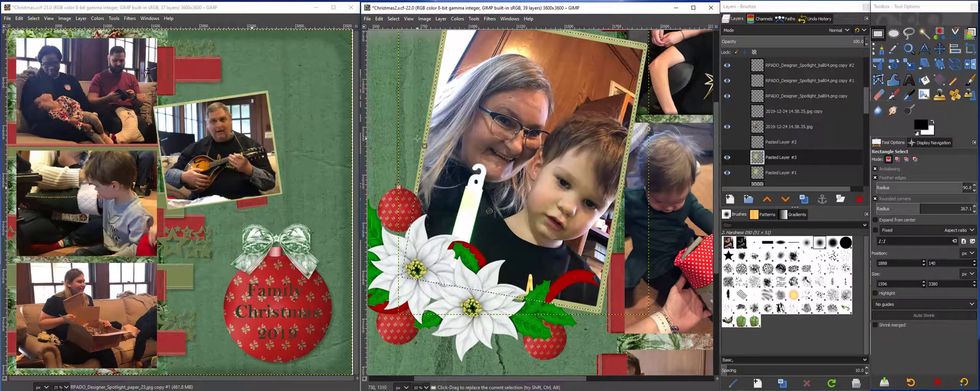
key("ctrl")
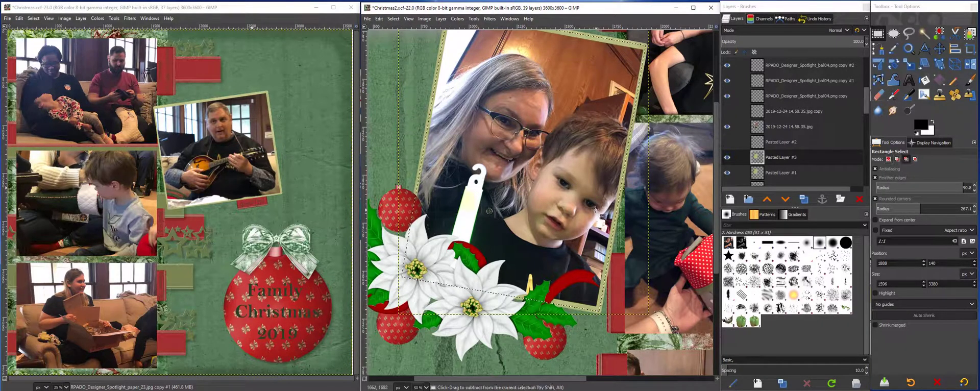
key("ctrl+x")
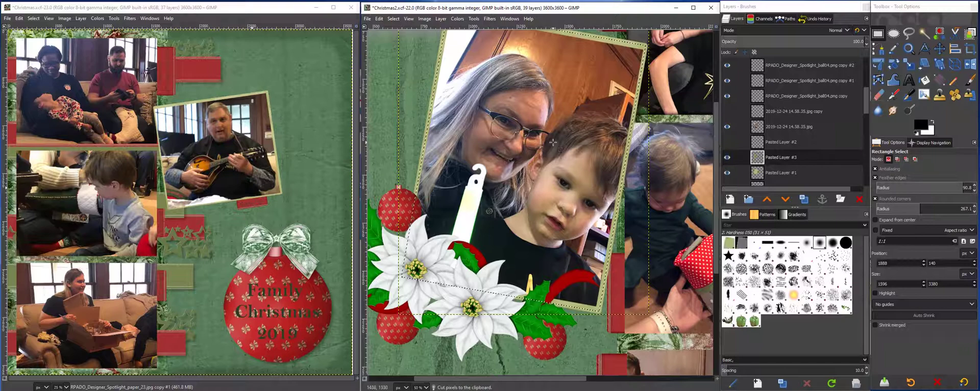
- Set the edge-only duplicate of the green mat to Multiply mode
left_click(773, 29)
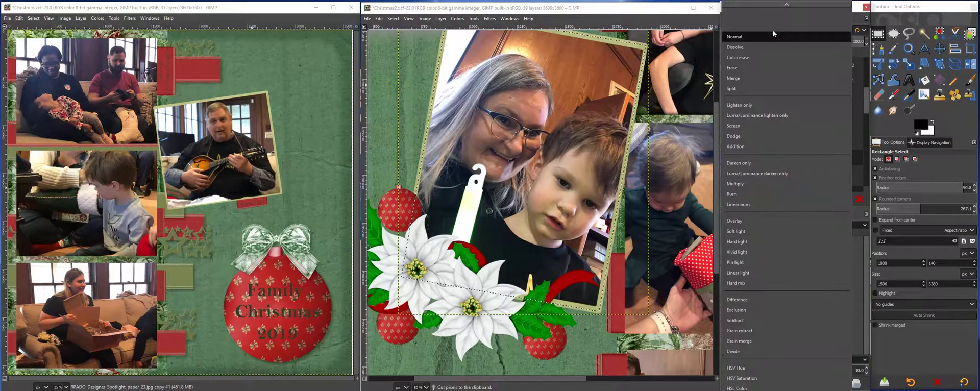
left_click(745, 186)
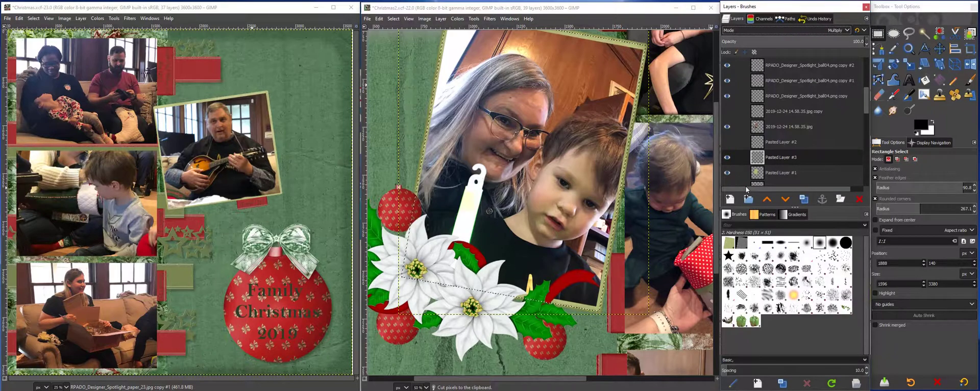
- Turn on the edge copy of the tilted woman-and-boy photo, plus the two topmost hidden photo copies and the hidden name-text layer
left_click(780, 127)
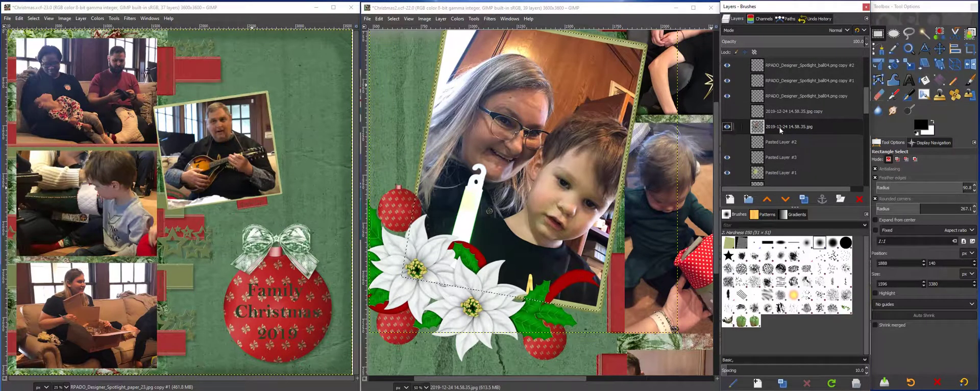
left_click(727, 113)
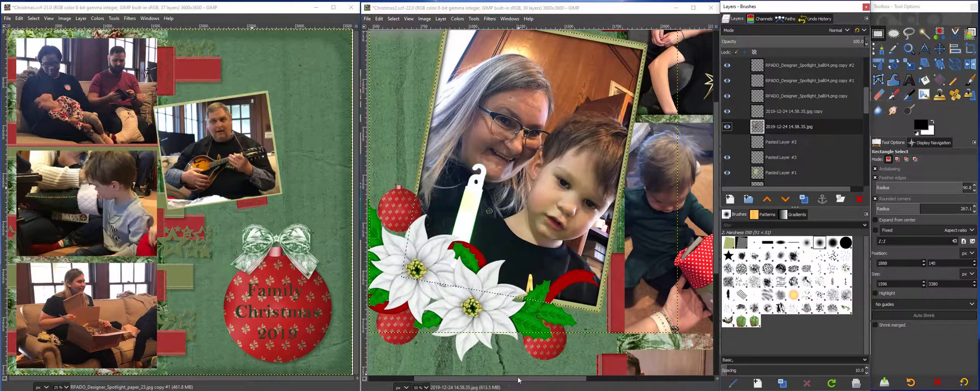
left_click_drag(519, 380, 622, 387)
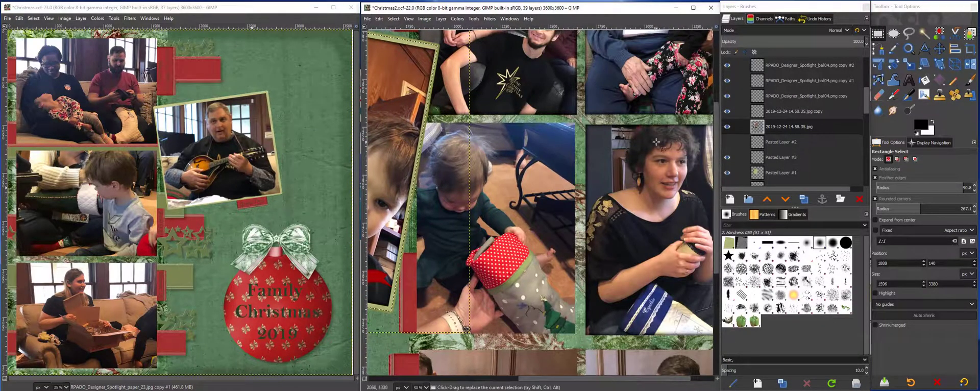
scroll(801, 145, "up", 5)
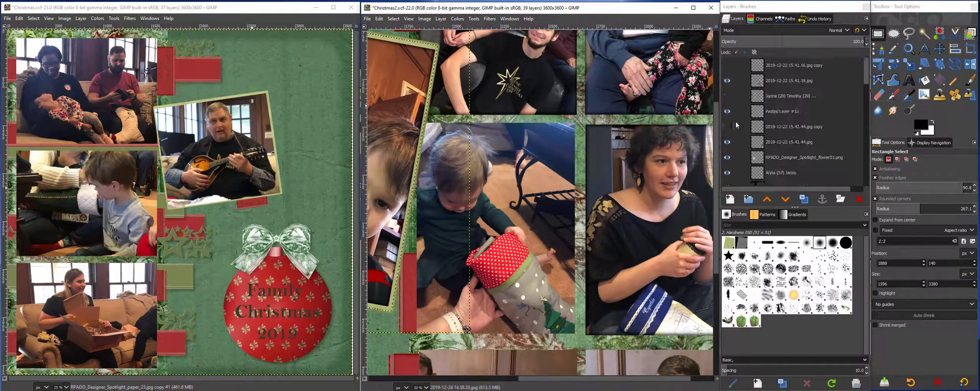
left_click(727, 127)
left_click(727, 96)
left_click(727, 65)
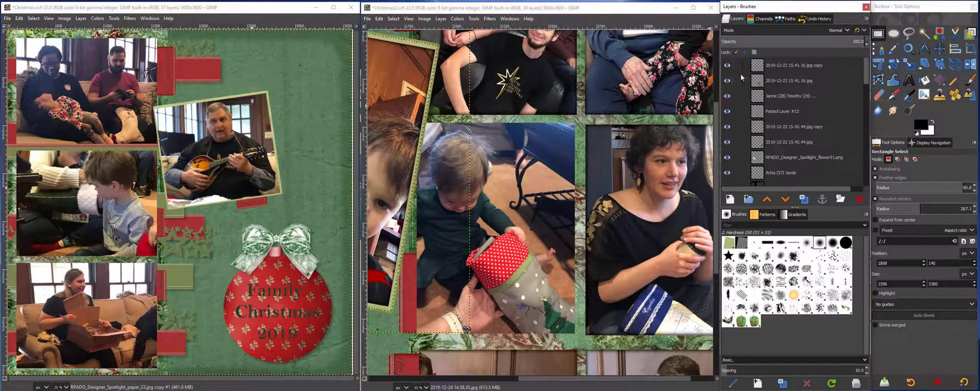
- Make the hidden Pasted Layer #2 visible and check the photo edges down the page
scroll(803, 132, "down", 4)
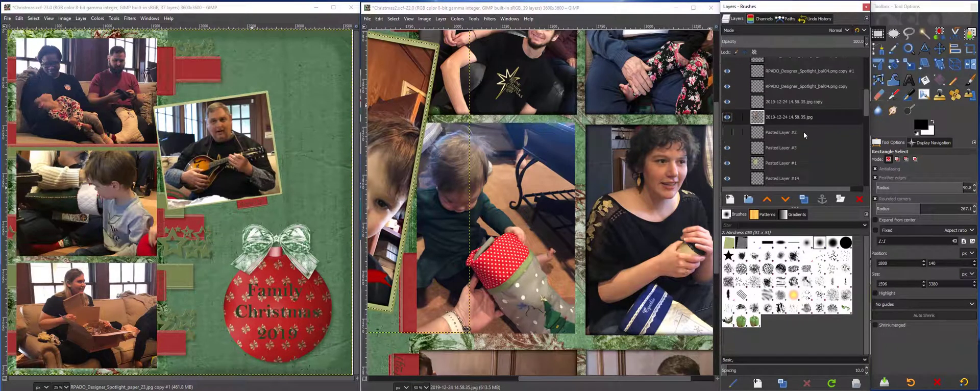
scroll(804, 131, "up", 1)
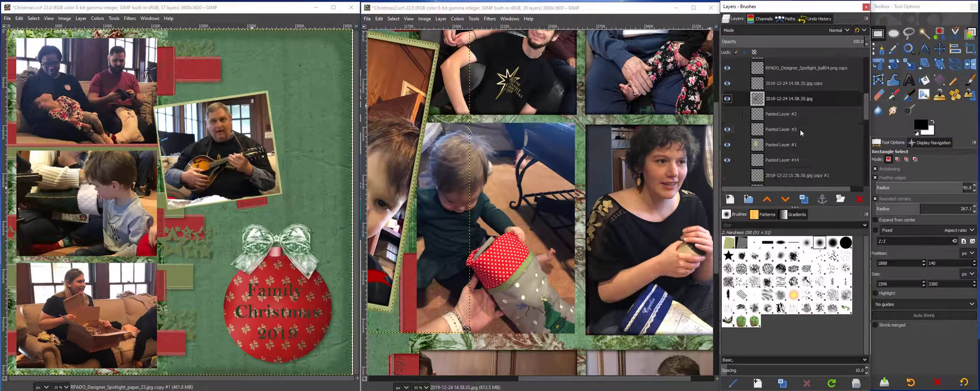
left_click(725, 114)
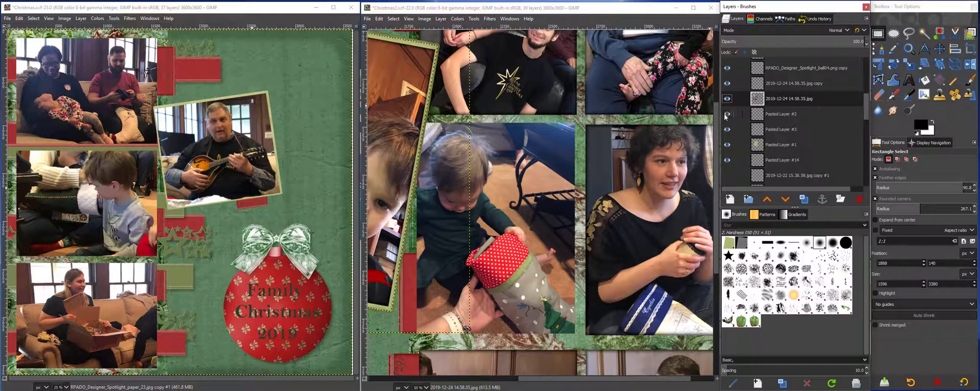
scroll(684, 180, "down", 4)
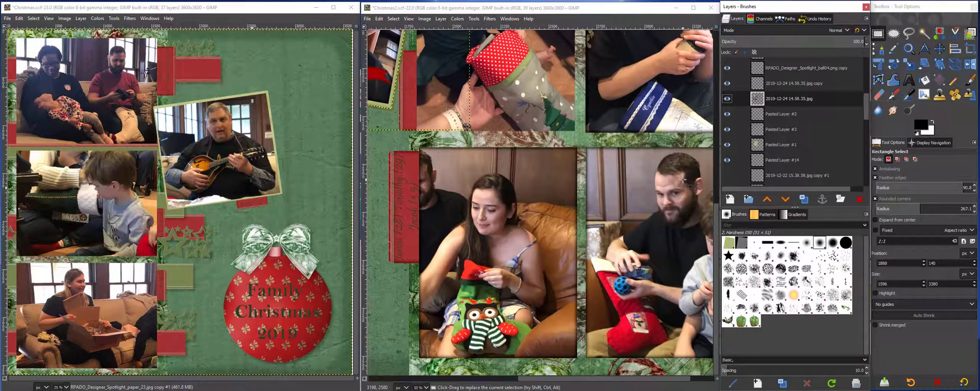
scroll(671, 206, "up", 8)
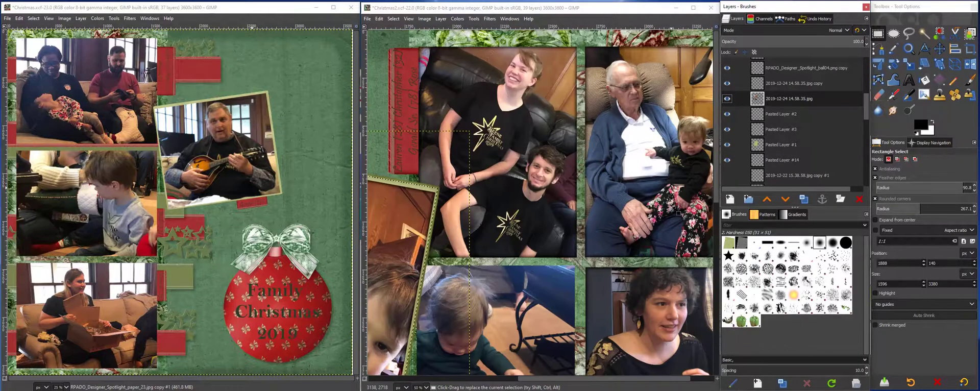
scroll(672, 206, "down", 6)
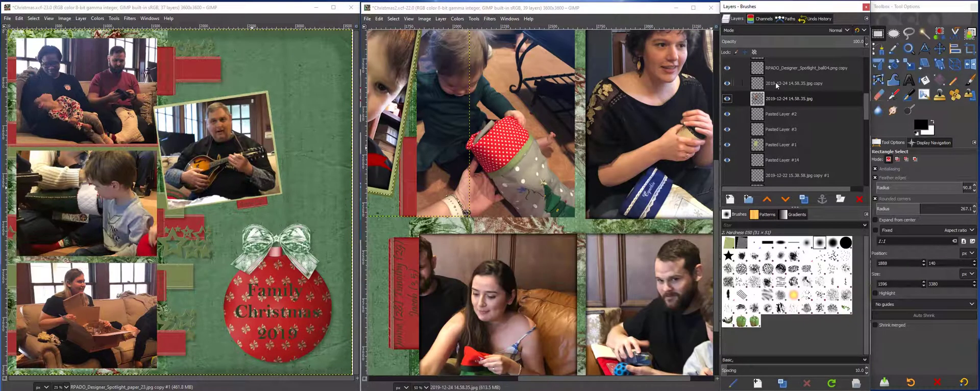
- Preview the hidden 15.38.58.jpg copy #1 layer and hide it again, and turn on the 15.27.55.jpg copy #1 edge layer
scroll(803, 136, "down", 2)
scroll(803, 136, "down", 1)
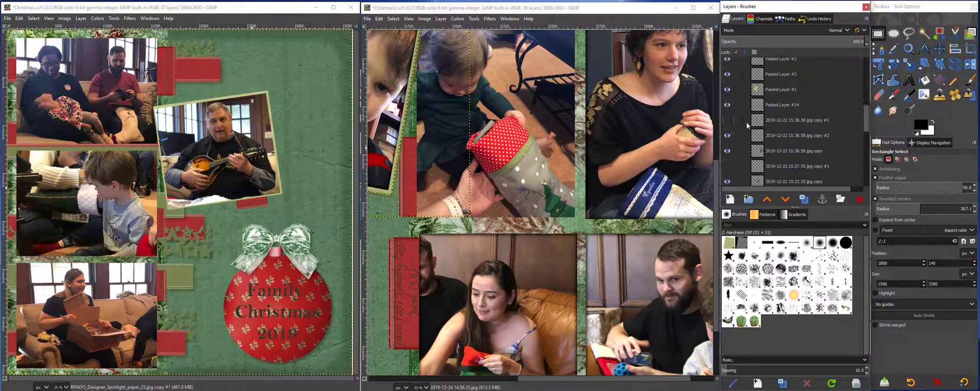
left_click(728, 120)
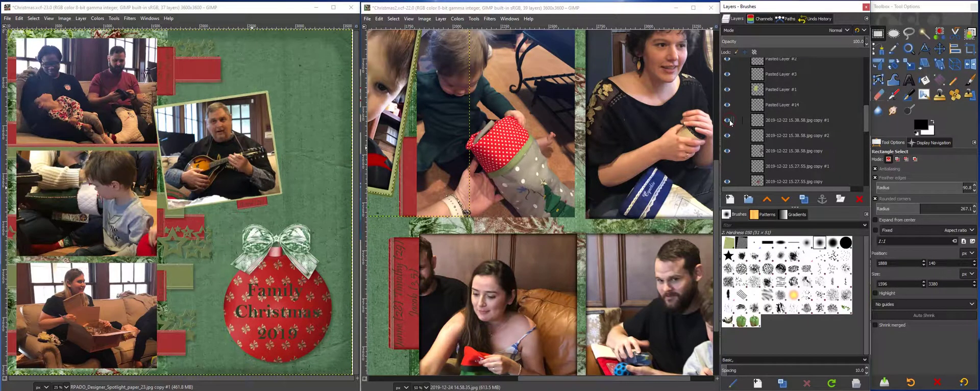
left_click(728, 120)
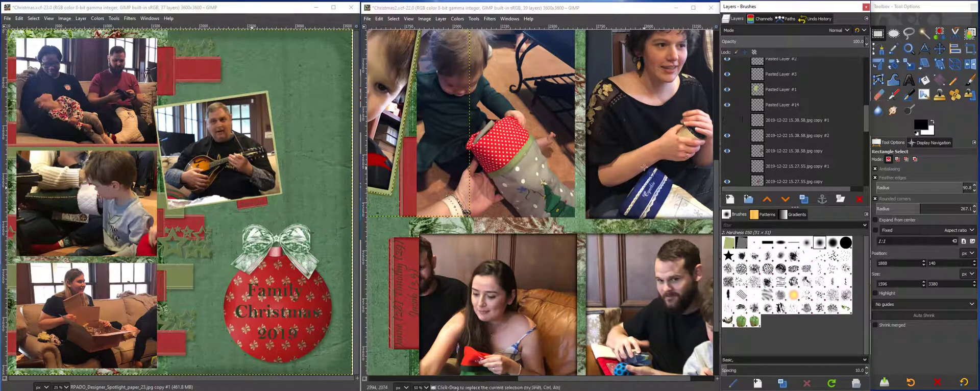
left_click(728, 166)
scroll(579, 191, "down", 3)
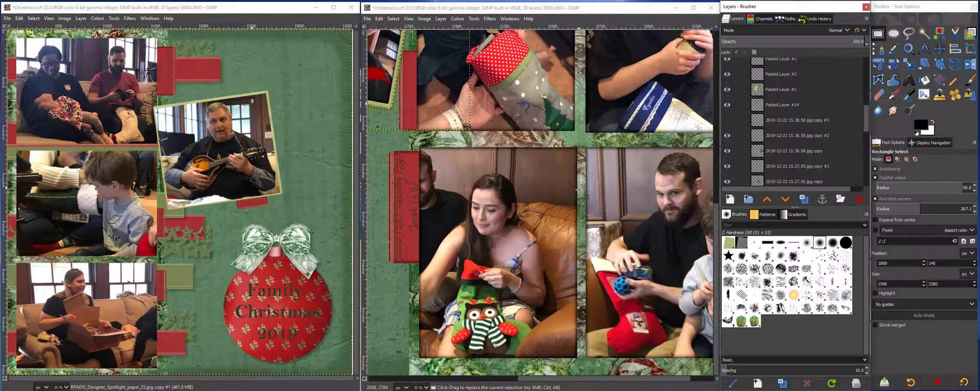
- Examine the darkened edges of the photos, mat and text block across the second page, and return the zoom to 25%
left_click_drag(556, 378, 586, 383)
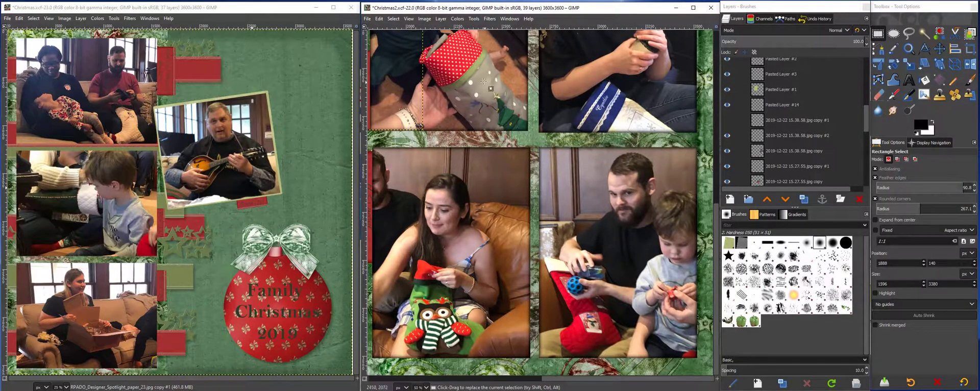
scroll(598, 270, "up", 10)
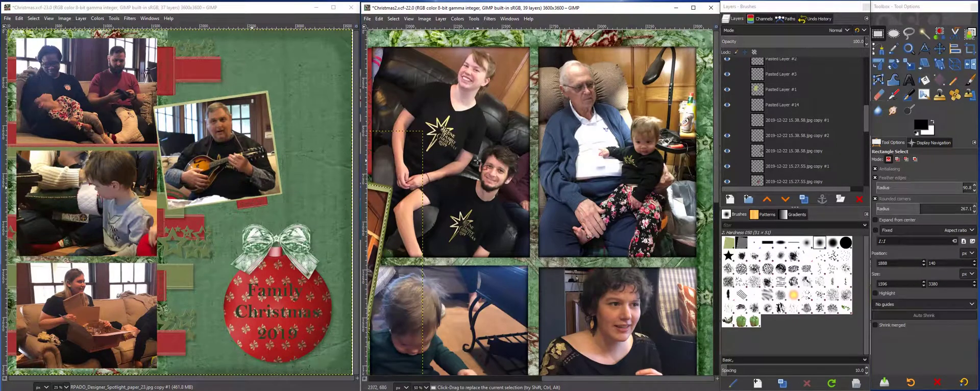
left_click_drag(556, 381, 393, 353)
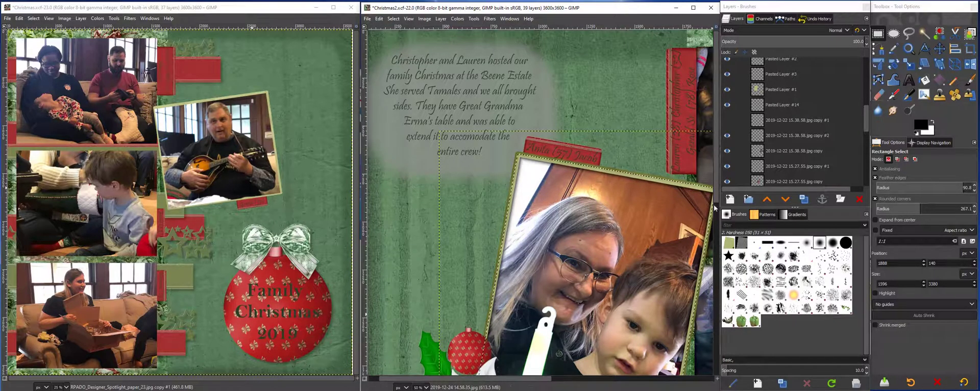
scroll(713, 200, "down", 5)
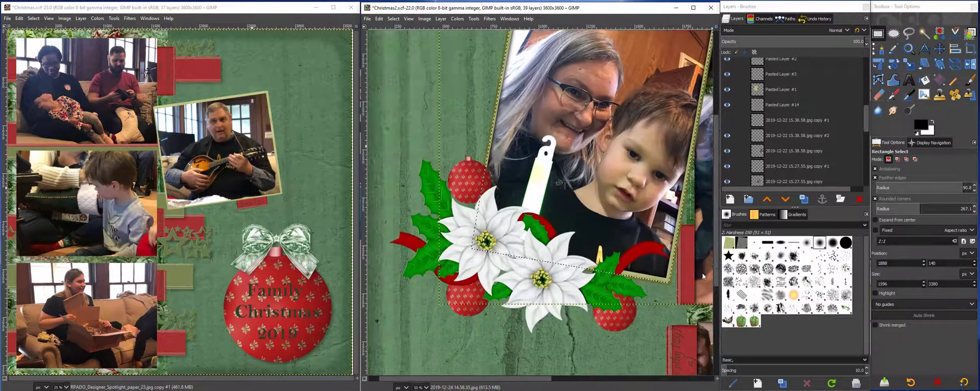
scroll(703, 276, "down", 2)
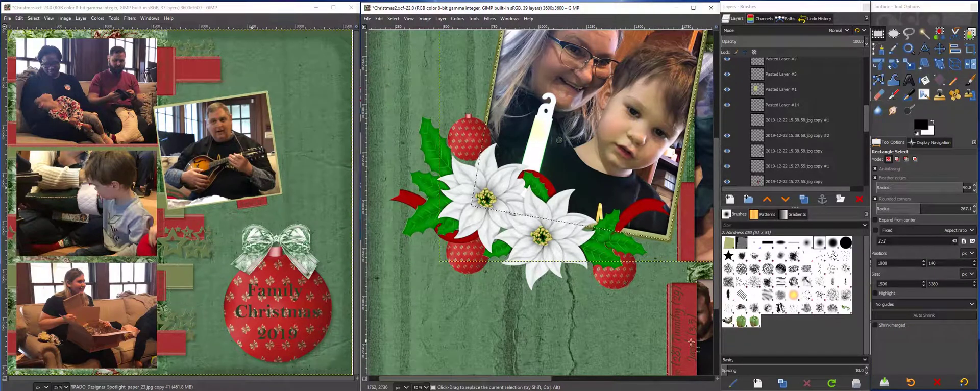
left_click_drag(510, 379, 582, 386)
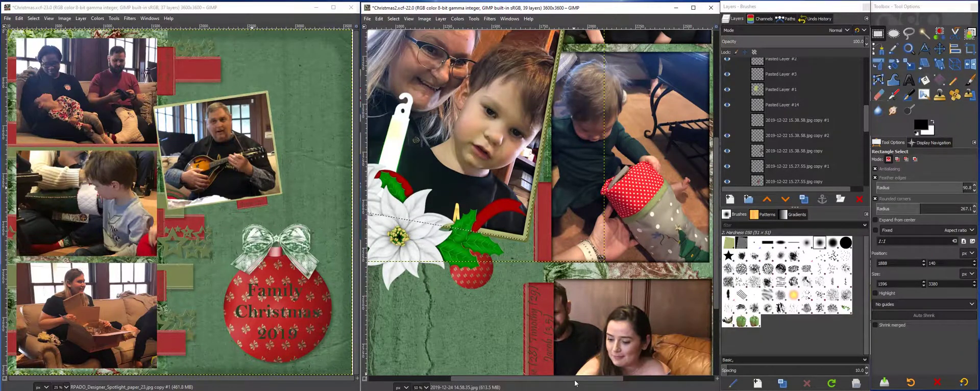
left_click_drag(592, 379, 566, 385)
left_click(427, 387)
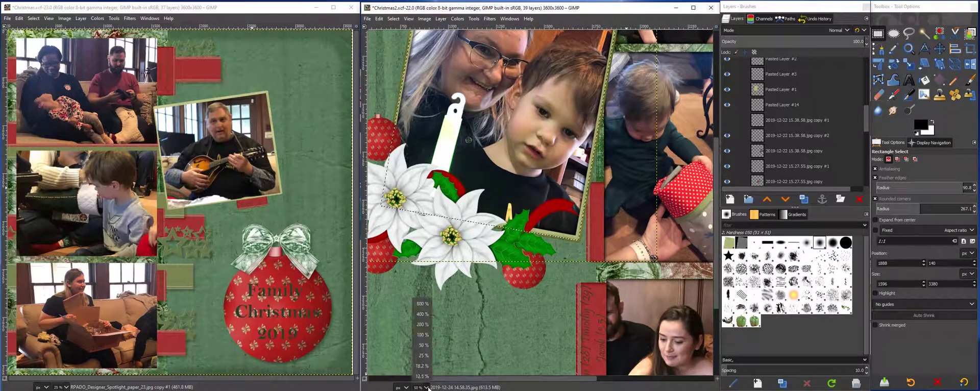
left_click(421, 357)
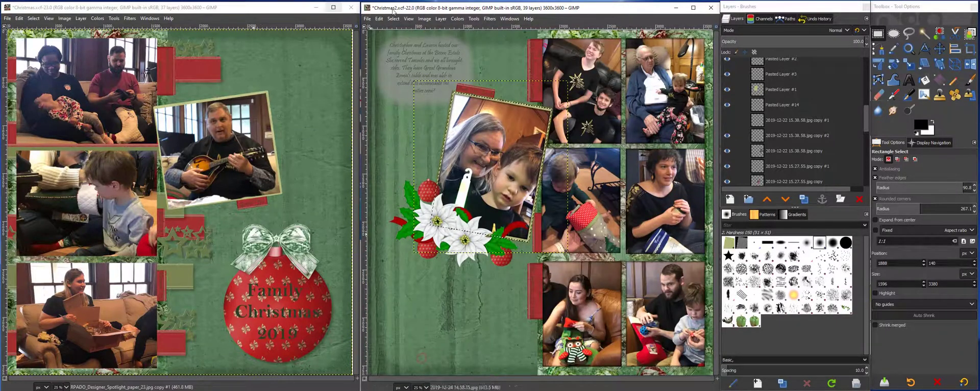
- Switch to the Christmas.xcf page and show its hidden edge layers 15.32.21.jpg copy #1, 15.29.49.jpg copy and 16.17.11.jpg copy #1
left_click(232, 11)
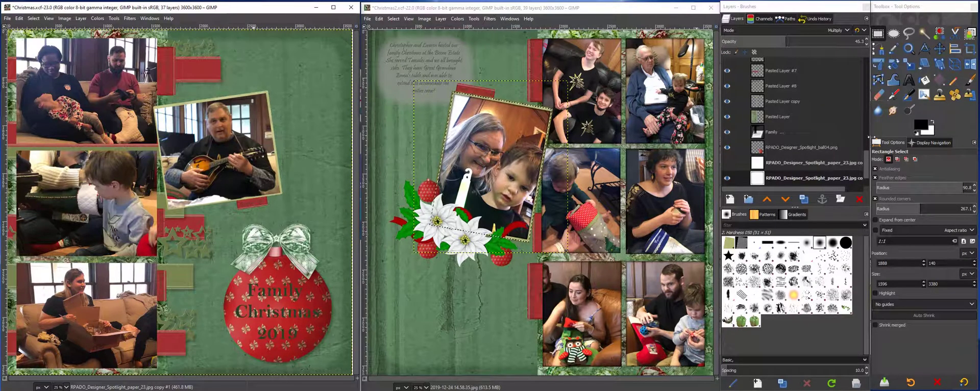
left_click_drag(865, 163, 864, 86)
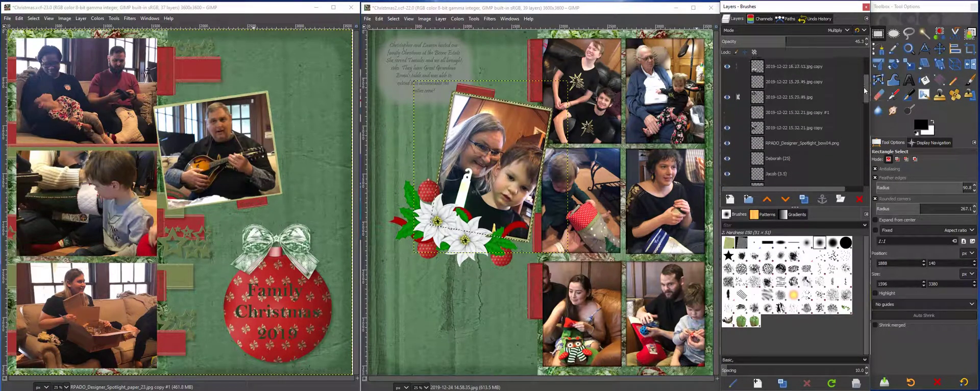
left_click(727, 112)
left_click(728, 82)
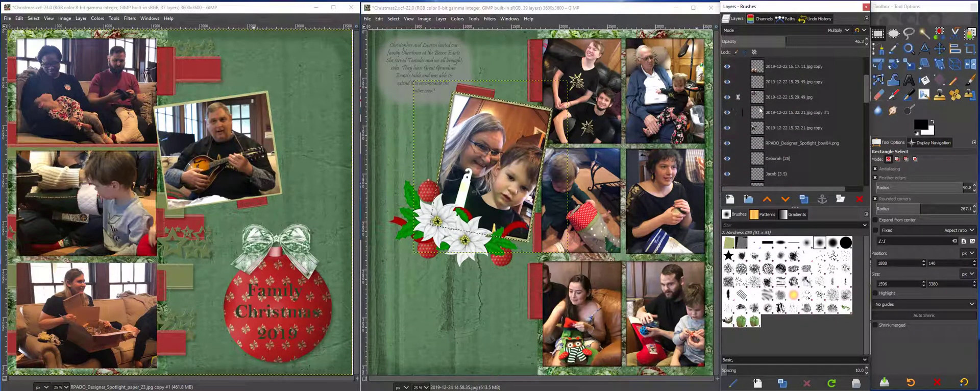
scroll(766, 113, "up", 2)
scroll(766, 113, "up", 1)
left_click(728, 107)
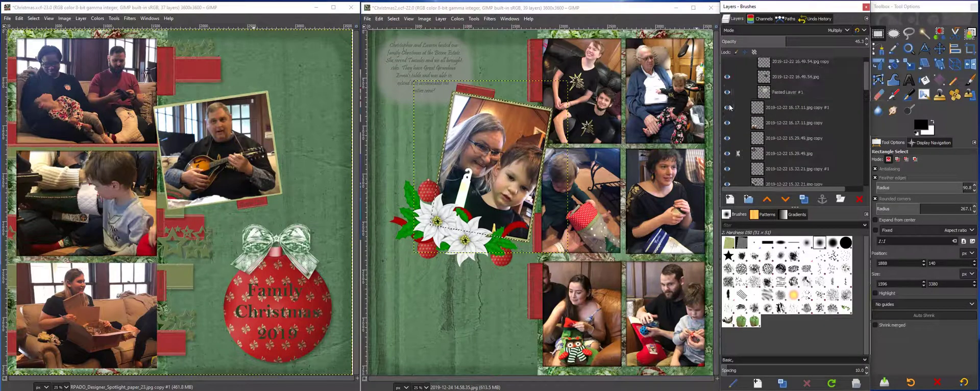
- Make the mandolin player's photo and its 16.49.54.jpg copy edge layer visible in the layer group
left_click(727, 77)
scroll(797, 127, "up", 1)
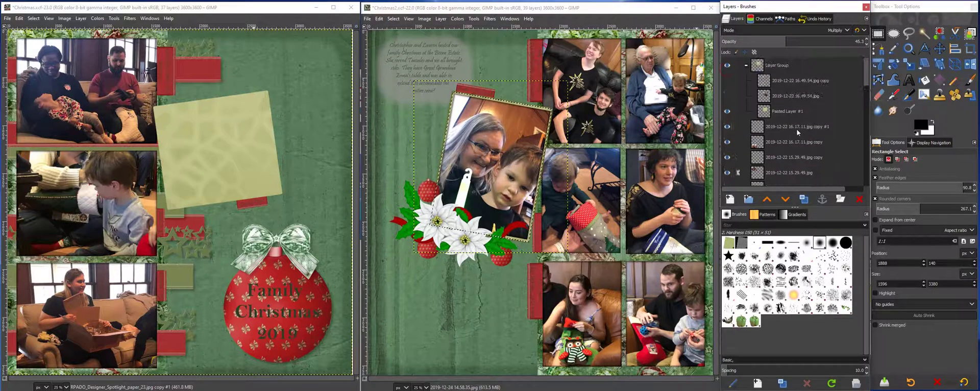
left_click(727, 96)
left_click(727, 80)
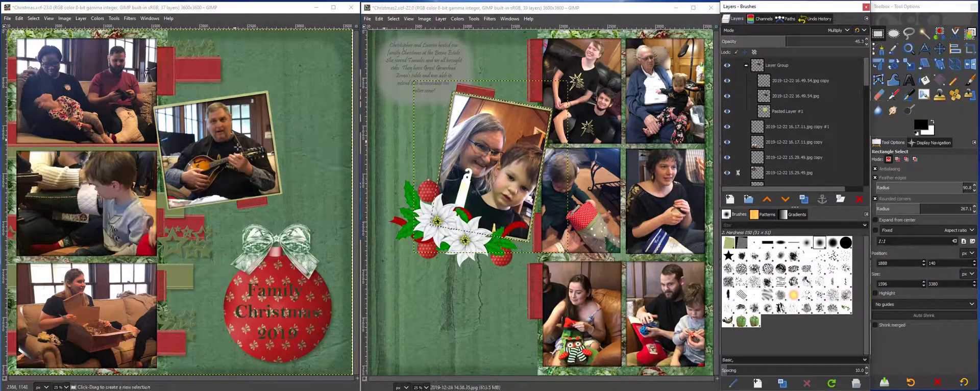
- Duplicate Pasted Layer #1, the green mat behind the mandolin photo, and feather a selection made from the duplicate's alpha
left_click(789, 111)
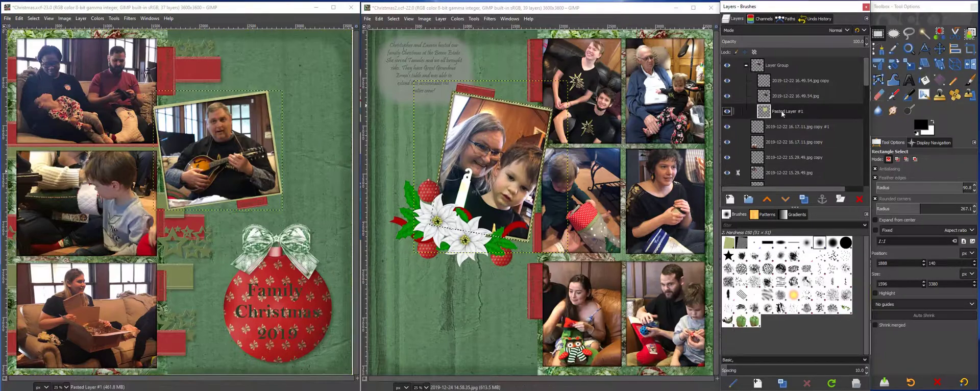
left_click(804, 200)
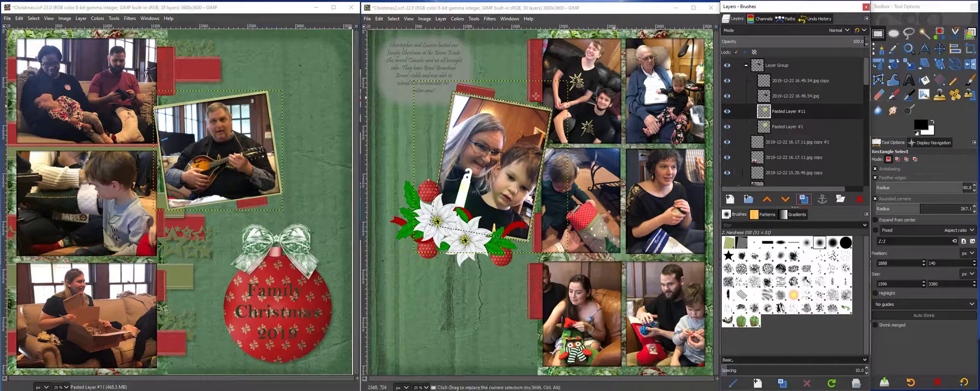
right_click(818, 112)
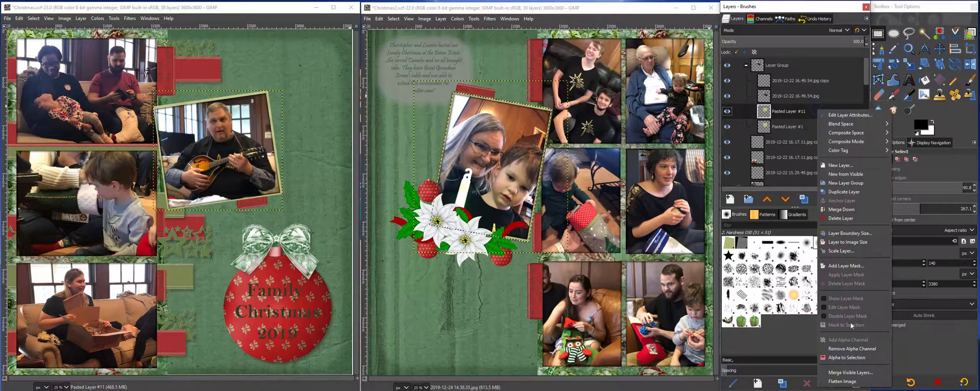
left_click(846, 359)
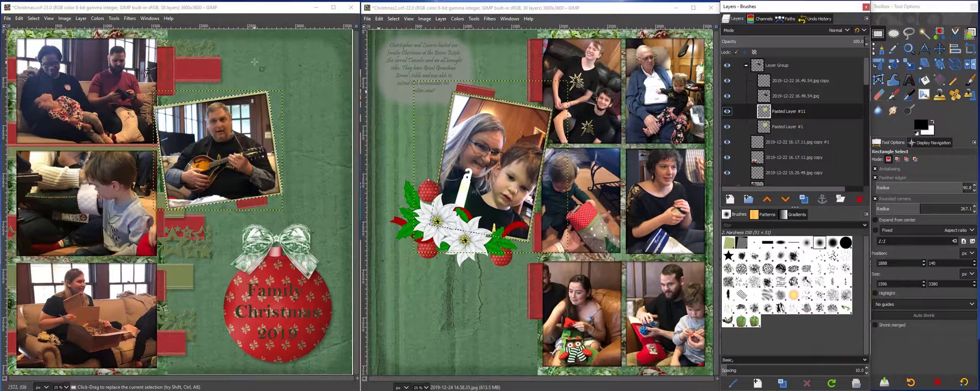
left_click(30, 19)
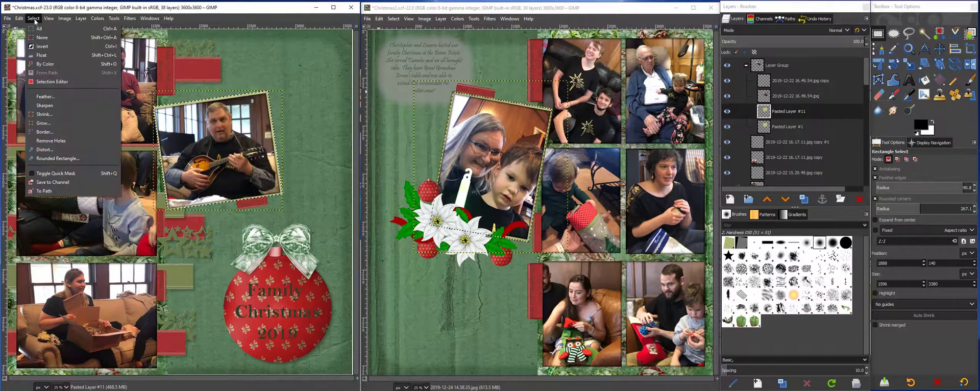
left_click(46, 96)
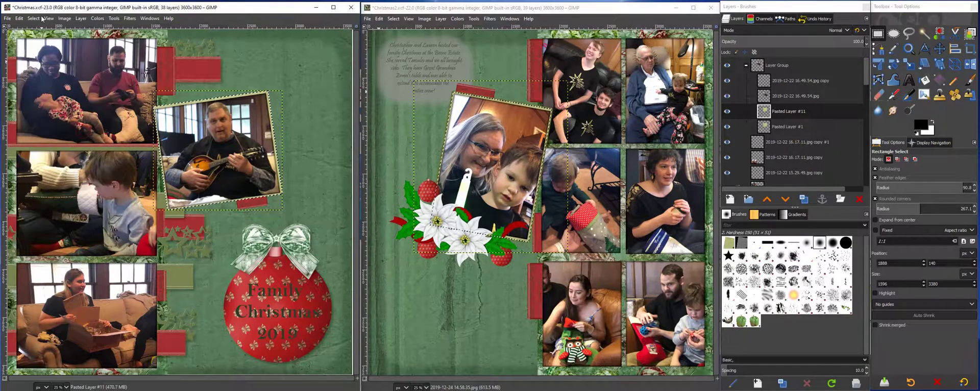
- Shrink the feathered selection on the duplicated green mat and cut out the mat's centre so only its edges remain
left_click(35, 20)
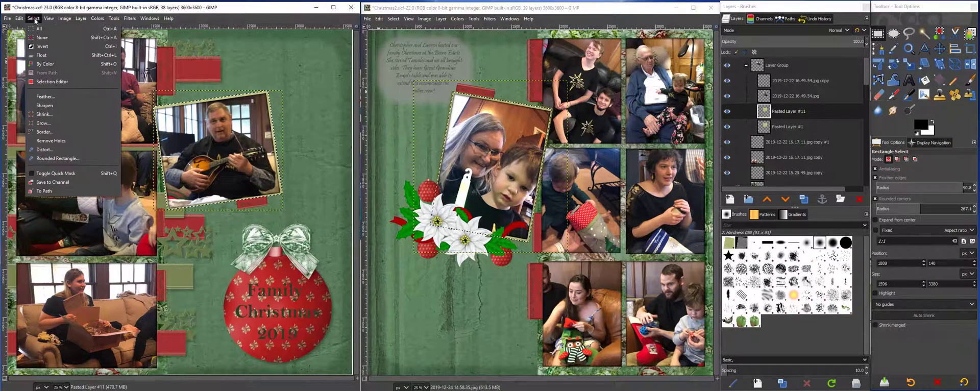
left_click(43, 115)
left_click(74, 147)
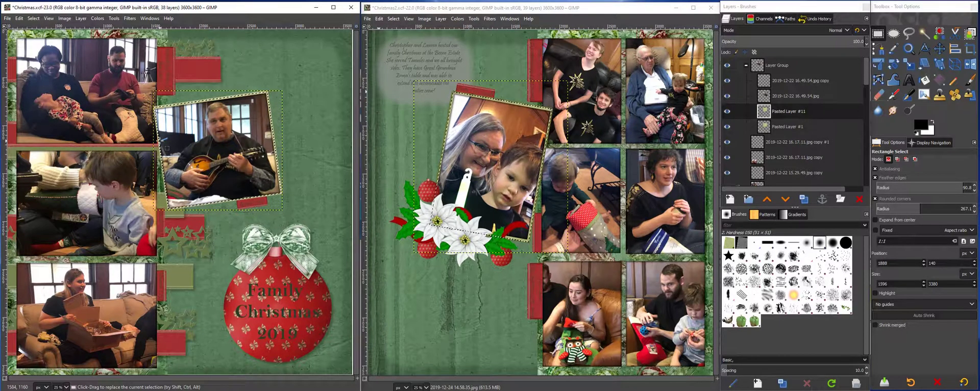
key("ctrl")
key("ctrl+x")
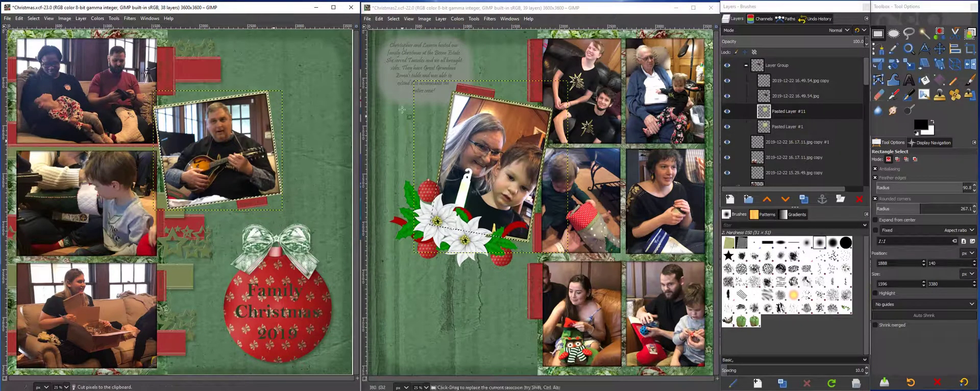
- Set the mat edge layer's blend mode to Multiply and clear the selection
left_click(787, 30)
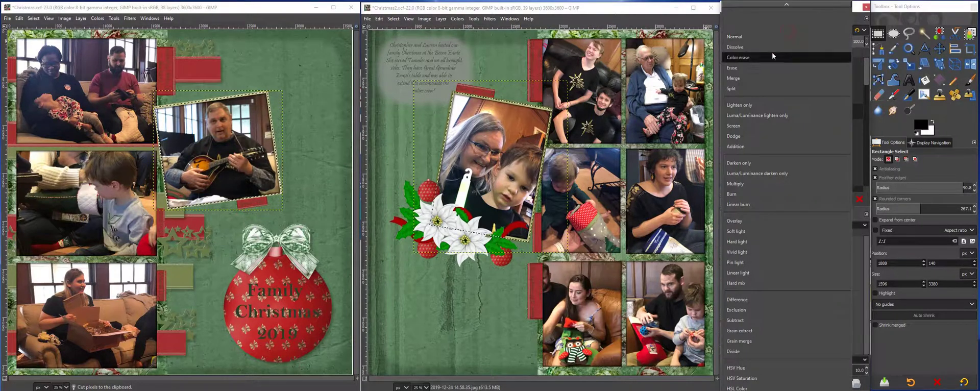
left_click(741, 184)
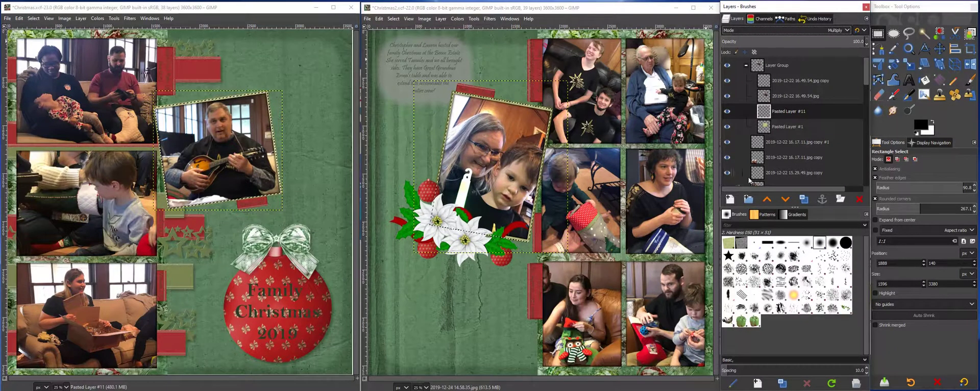
left_click(32, 15)
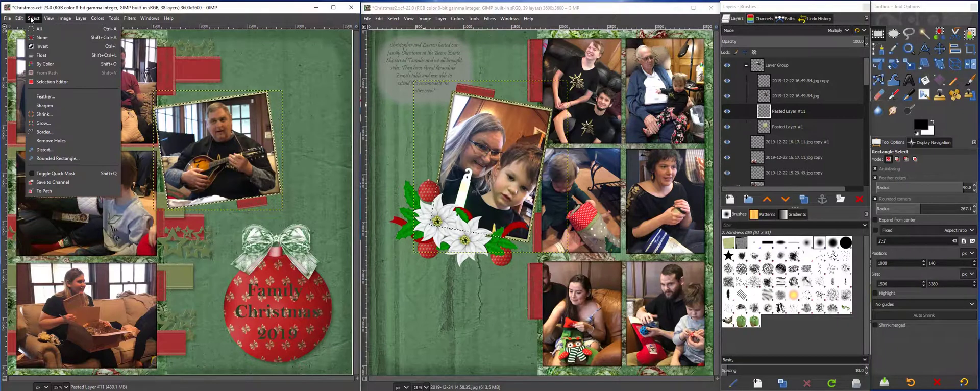
left_click(40, 39)
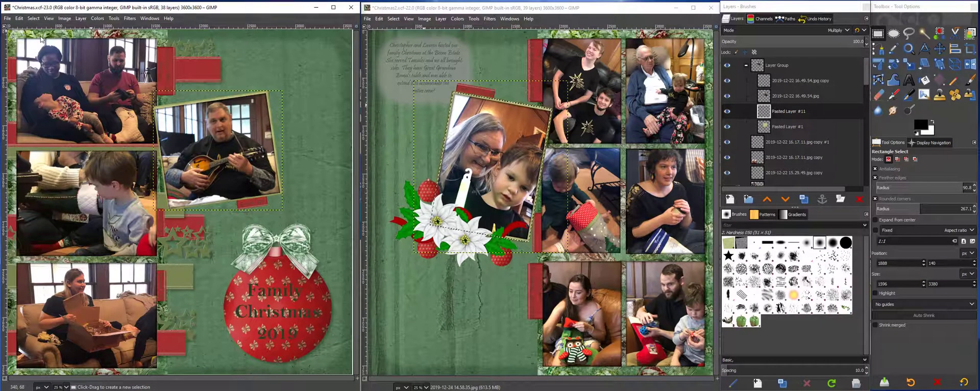
- Save the first page as Christmas.xcf in the Album folder, replacing the existing file
left_click(8, 19)
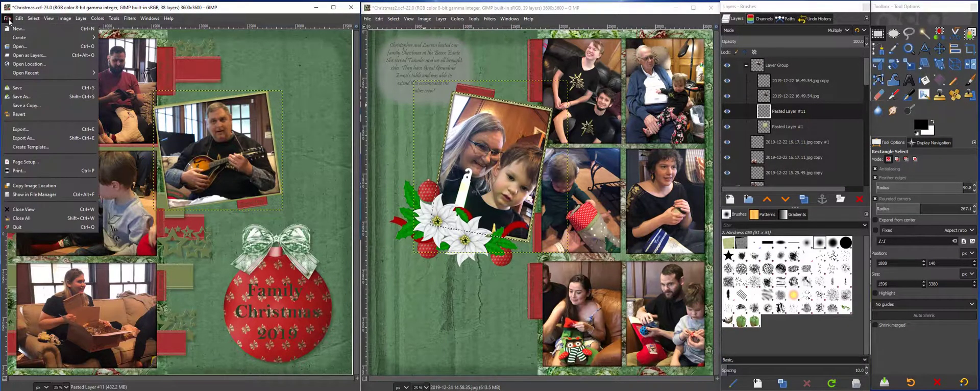
left_click(21, 99)
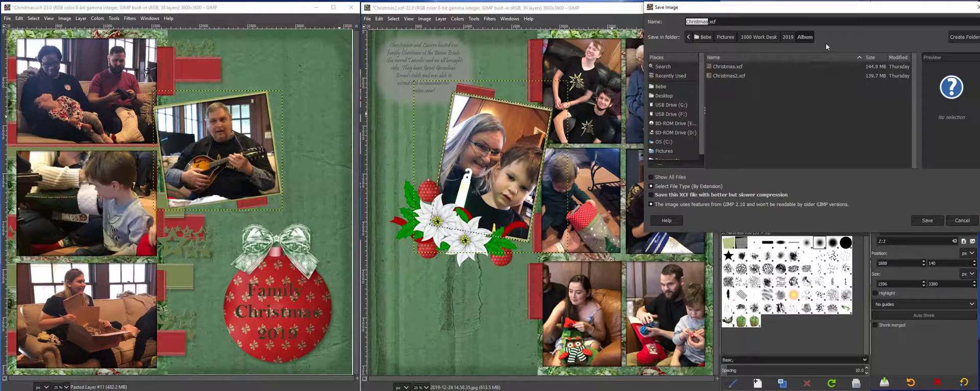
left_click(935, 219)
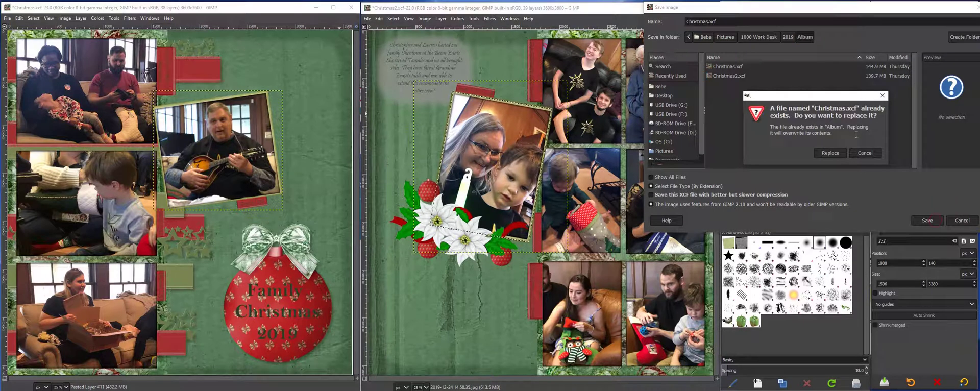
left_click(833, 154)
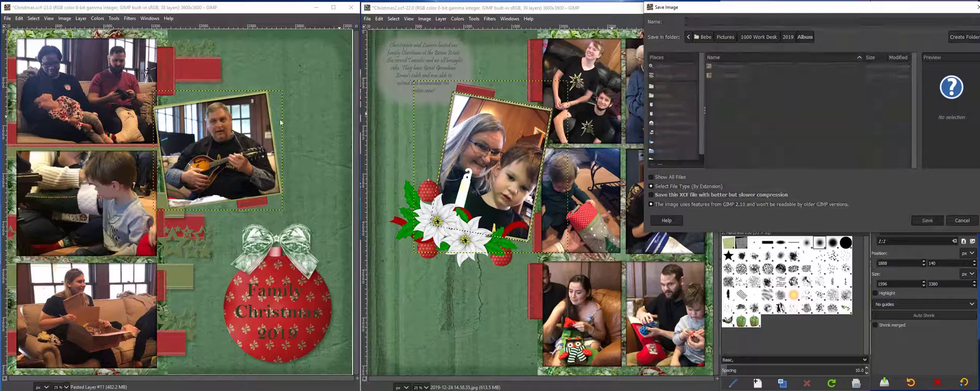
- Export the first page over Christmas.jpg in the Album folder at JPEG quality 100, with the preview shown in the image window
left_click(8, 18)
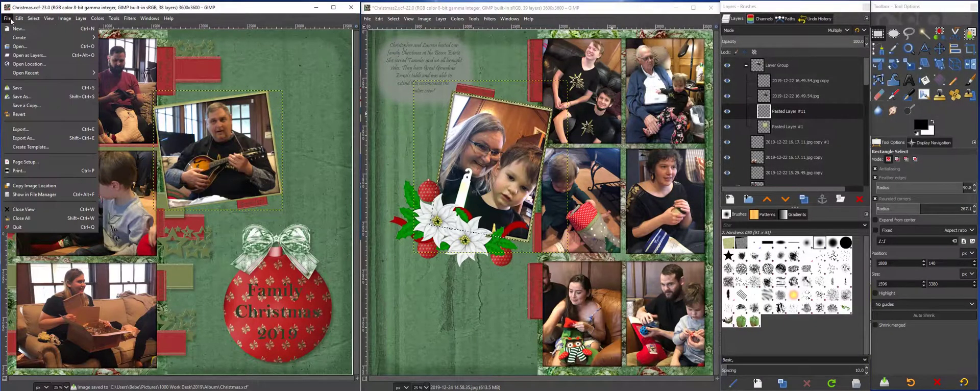
left_click(17, 138)
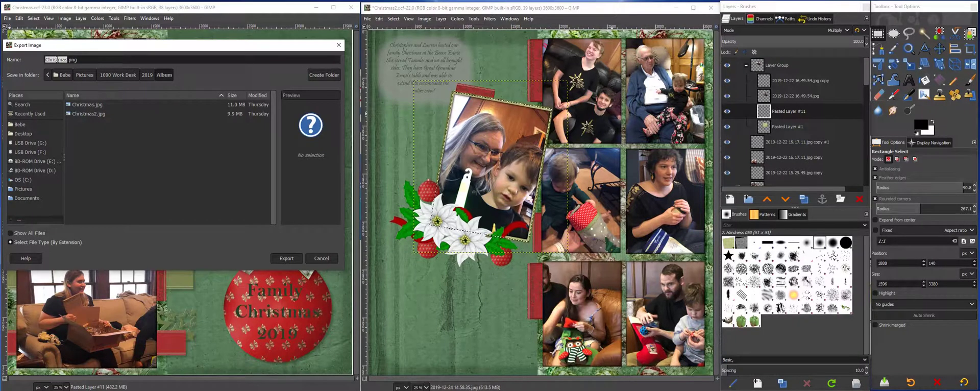
left_click(81, 62)
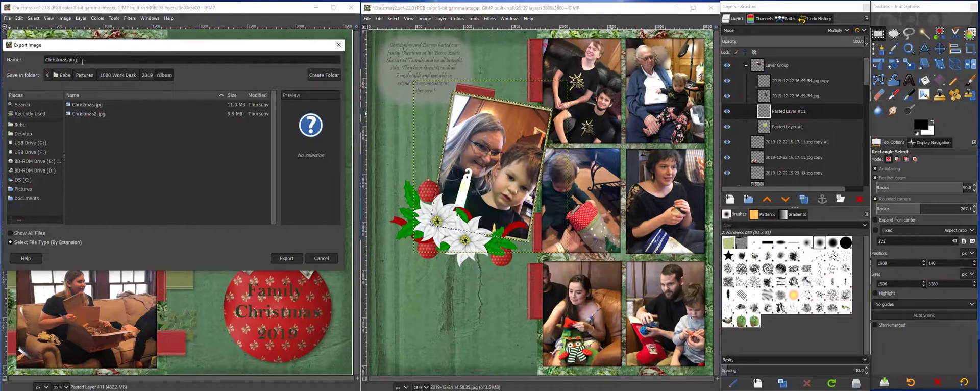
left_click(88, 106)
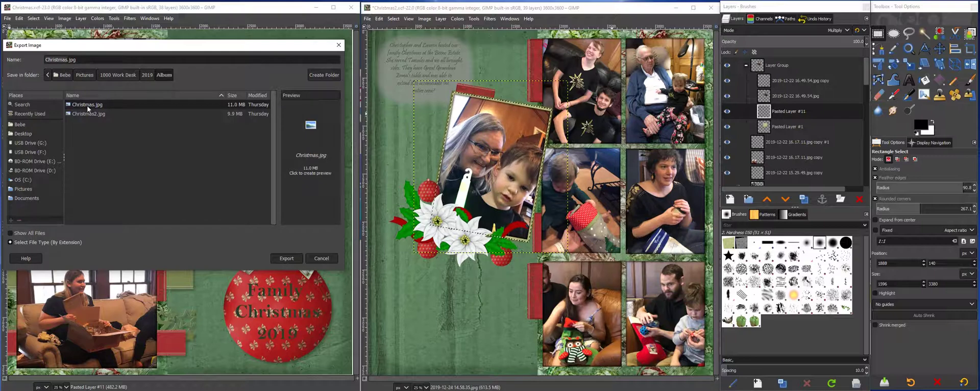
left_click(286, 257)
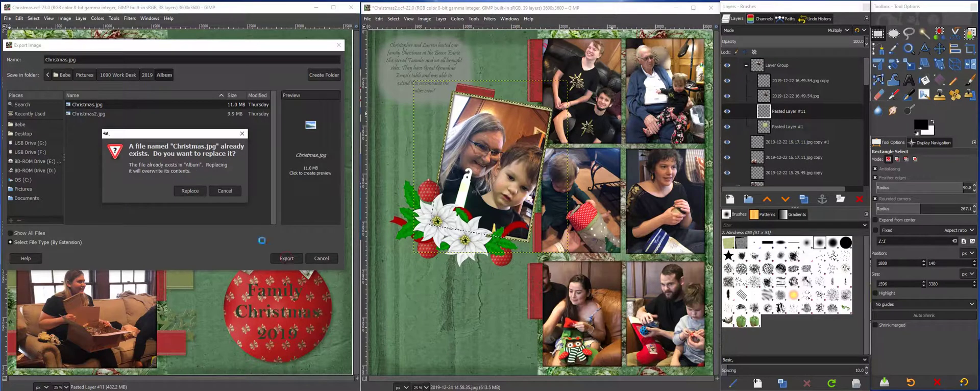
left_click(185, 191)
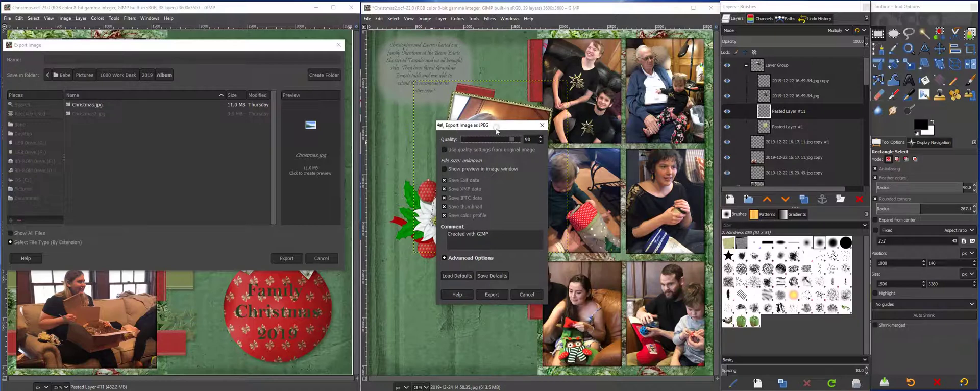
left_click_drag(495, 127, 488, 132)
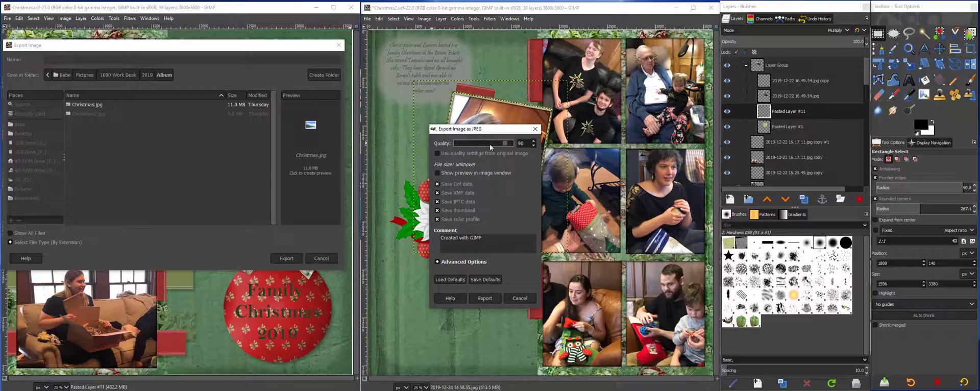
left_click_drag(504, 146, 513, 144)
left_click(437, 173)
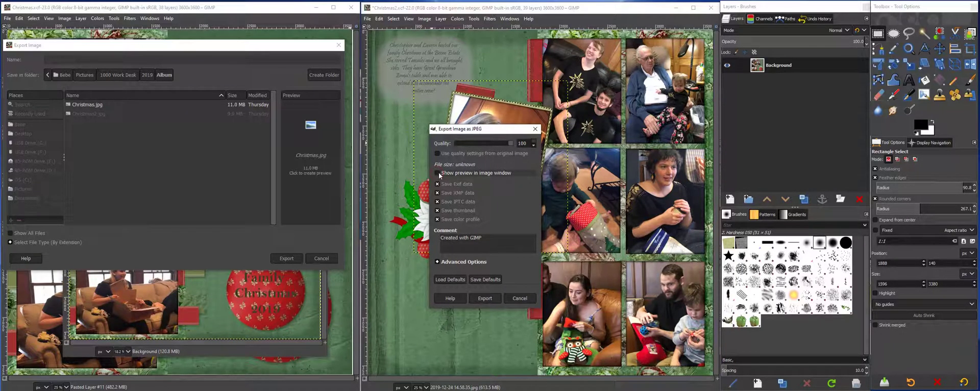
left_click(492, 298)
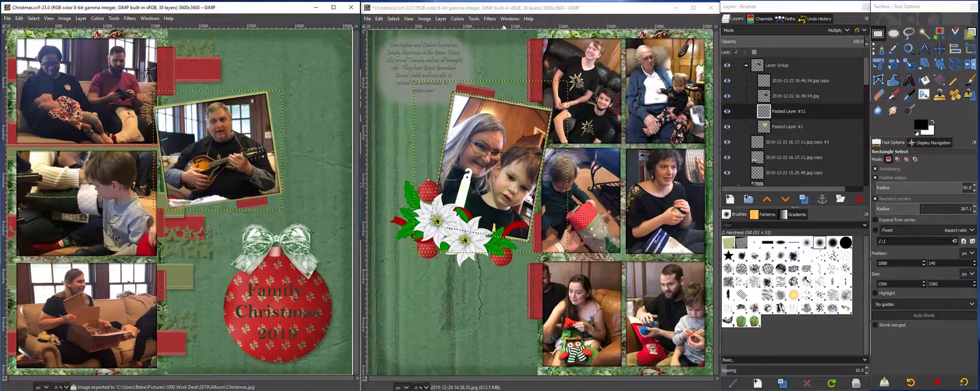
- Switch to the second page and save it as Christmas2.xcf in the Album folder, replacing the existing file
left_click(511, 9)
left_click(367, 18)
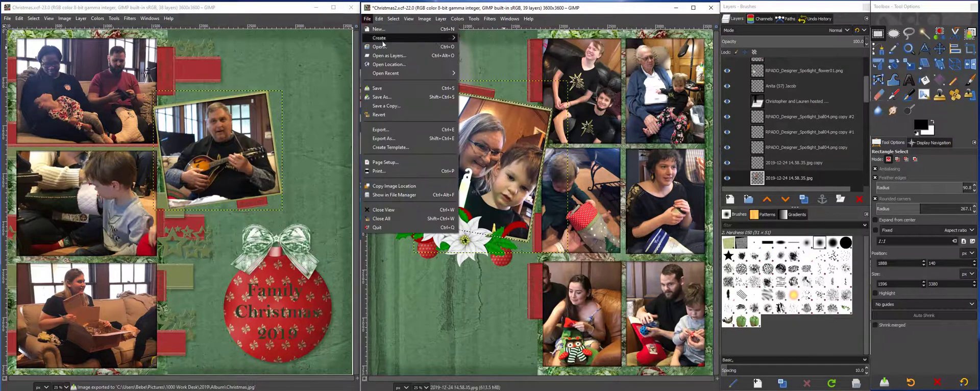
left_click(377, 88)
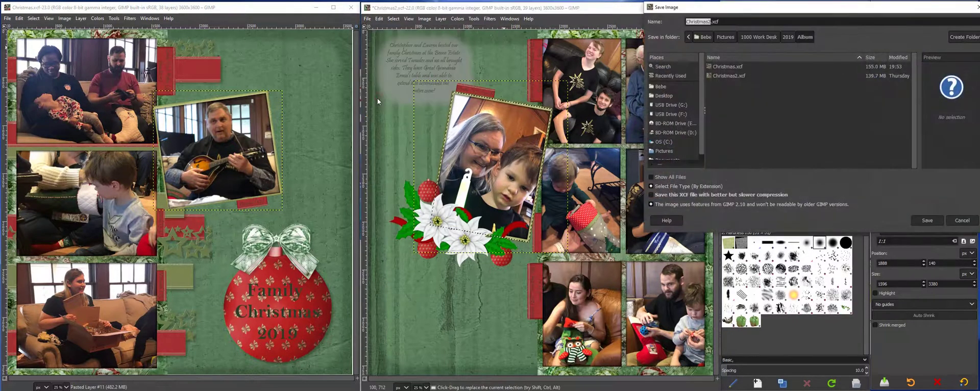
double_click(724, 75)
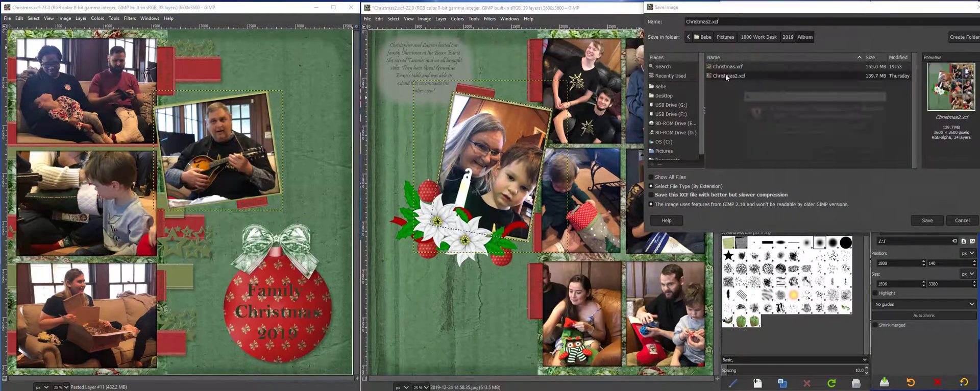
left_click(833, 153)
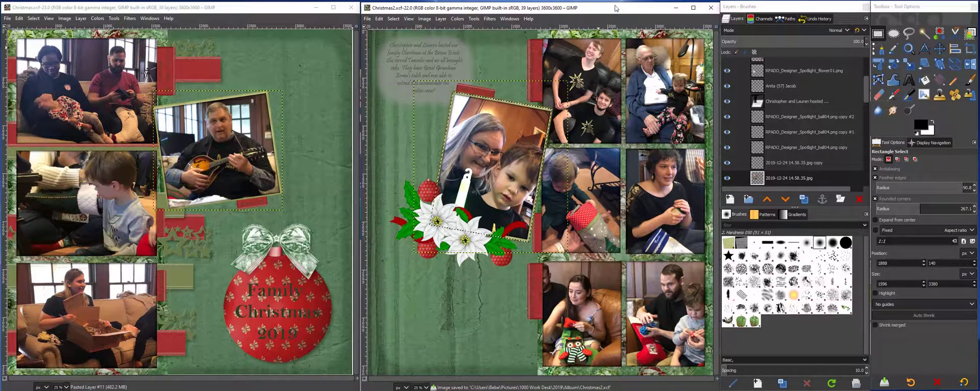
- Export the second page over Christmas2.jpg in the Album folder at JPEG quality 100, with the preview shown in the image window
left_click(368, 19)
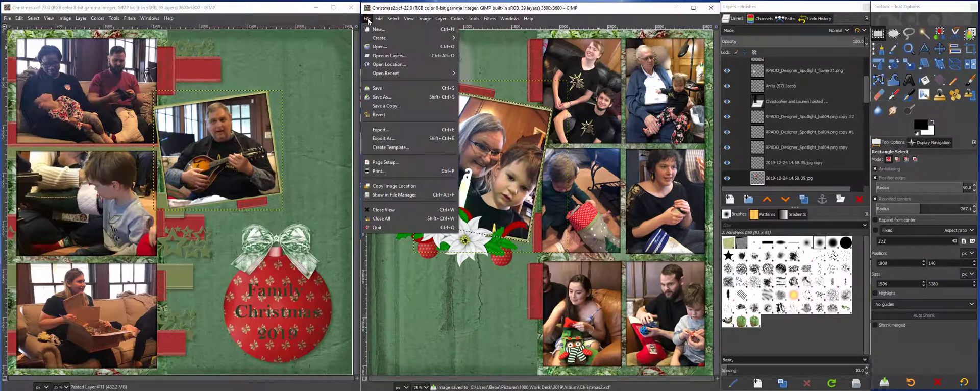
left_click(383, 139)
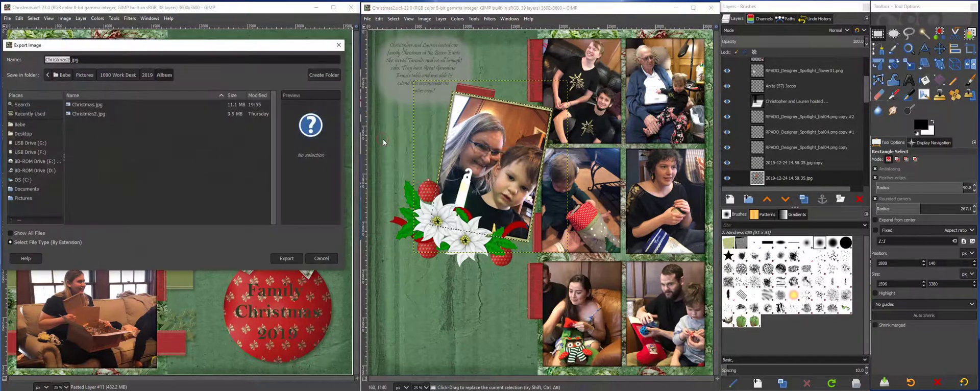
left_click(90, 114)
double_click(90, 114)
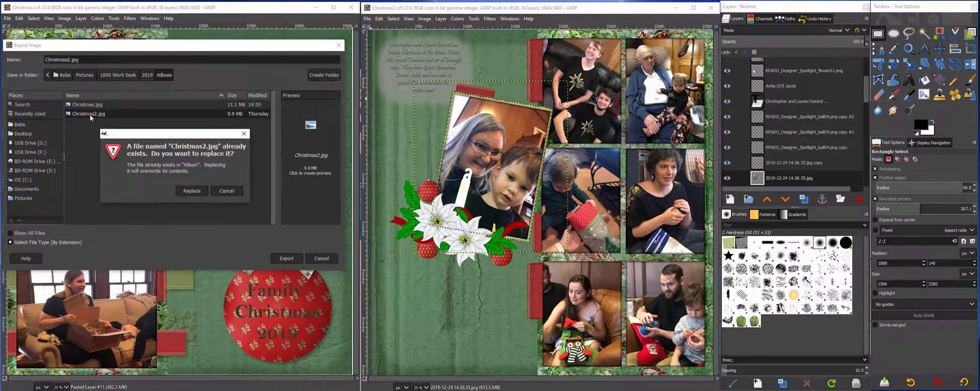
left_click(193, 193)
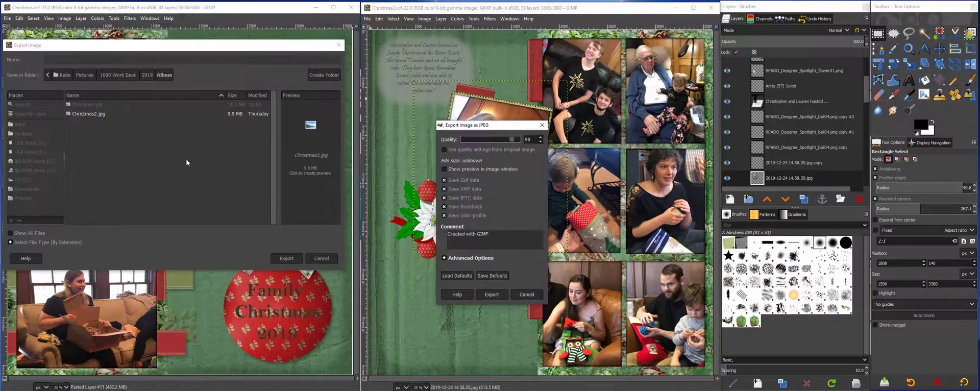
left_click_drag(516, 140, 526, 140)
left_click(446, 169)
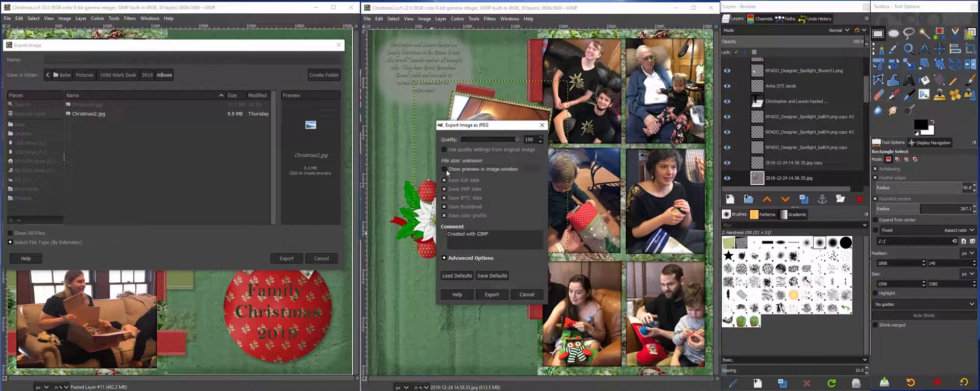
left_click(493, 295)
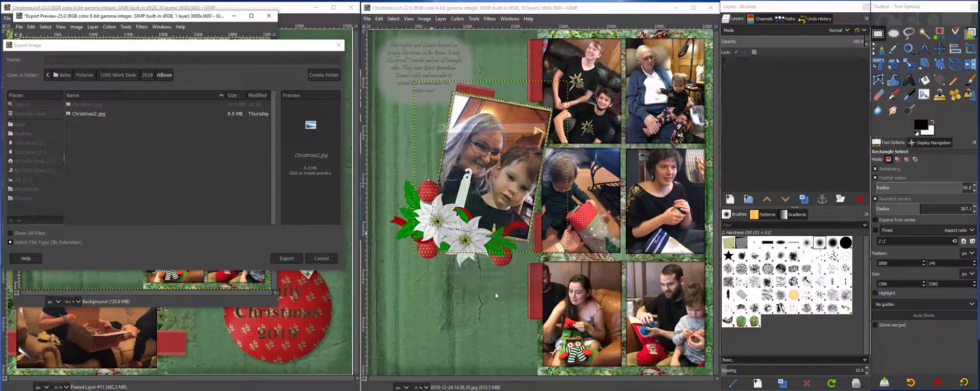